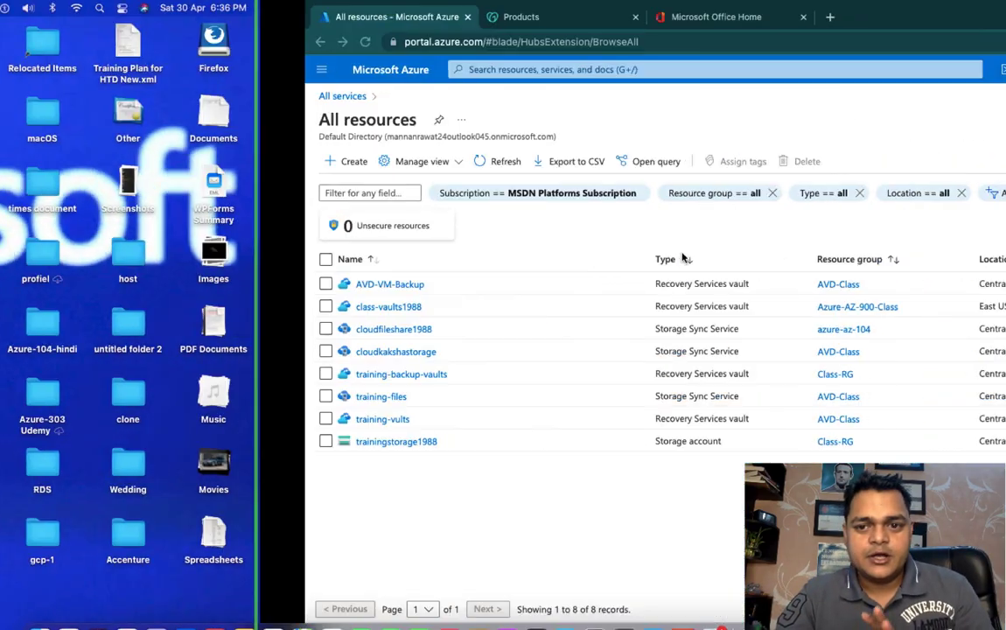
Step: Review the owned GoDaddy domains teachmecloud.in and cloudkaksha.in, then bring up Microsoft Office Home
click(219, 16)
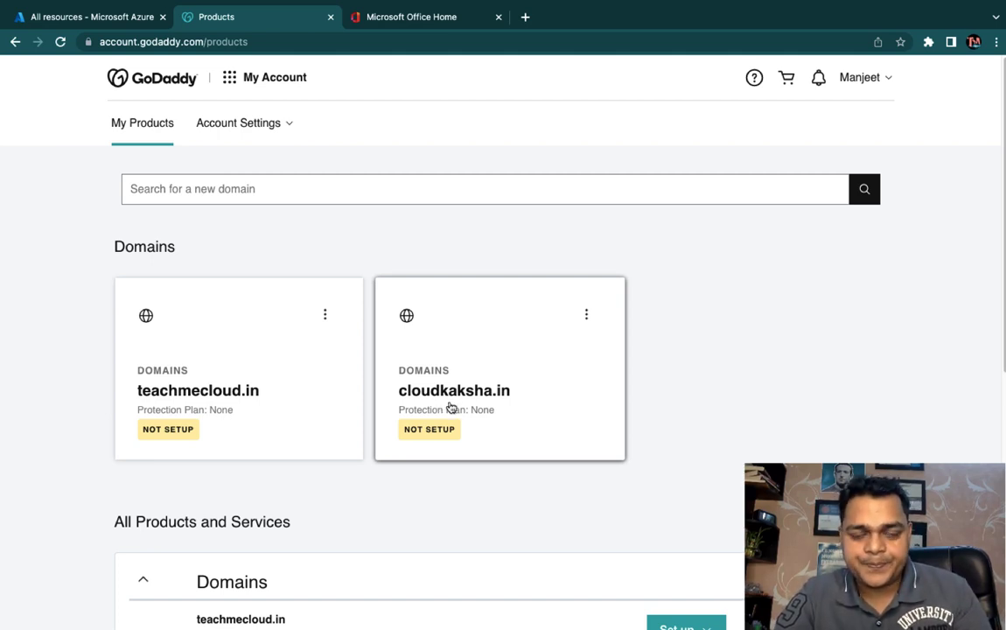
click(425, 21)
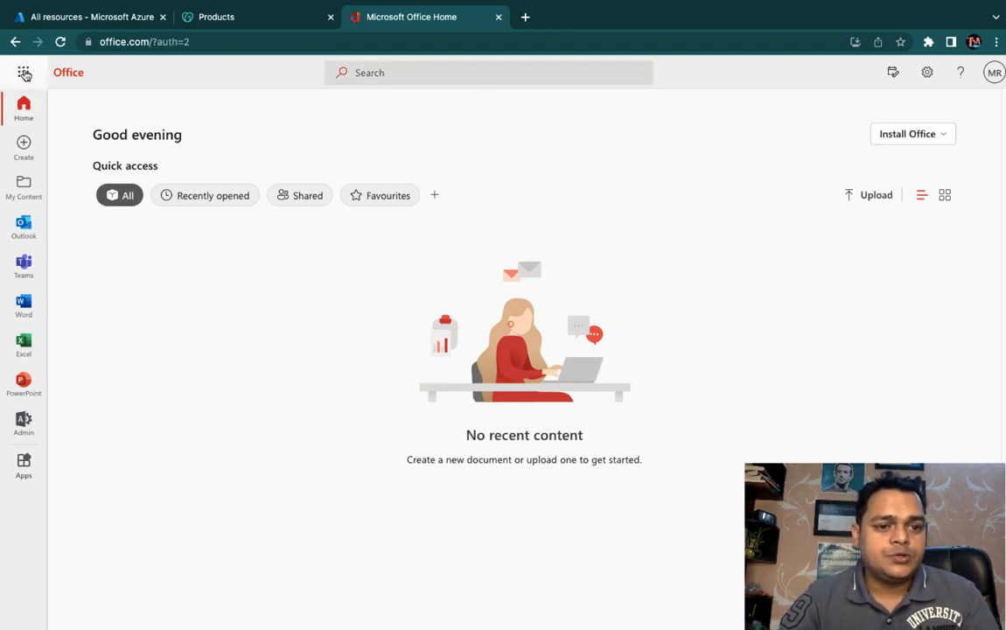
Step: Open the admin center's Settings > Domains list showing the Healthy onmicrosoft.com domain
click(23, 424)
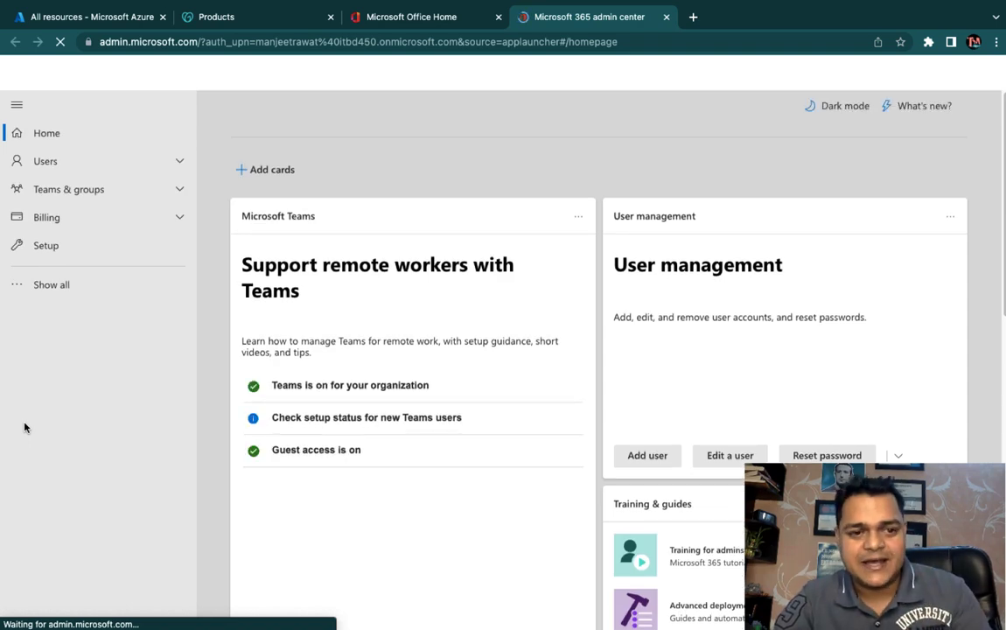
click(61, 285)
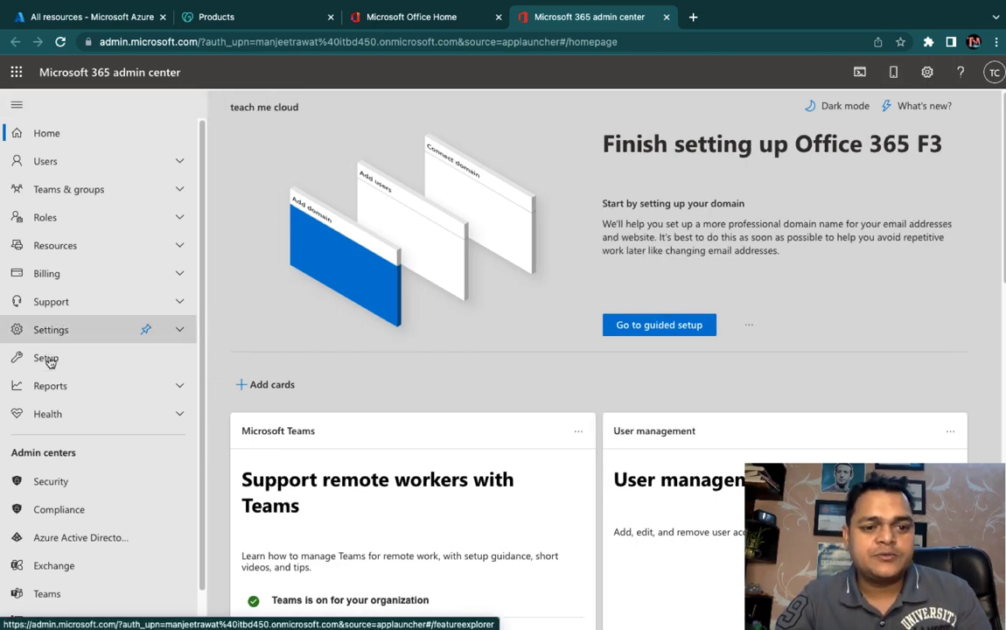
click(54, 331)
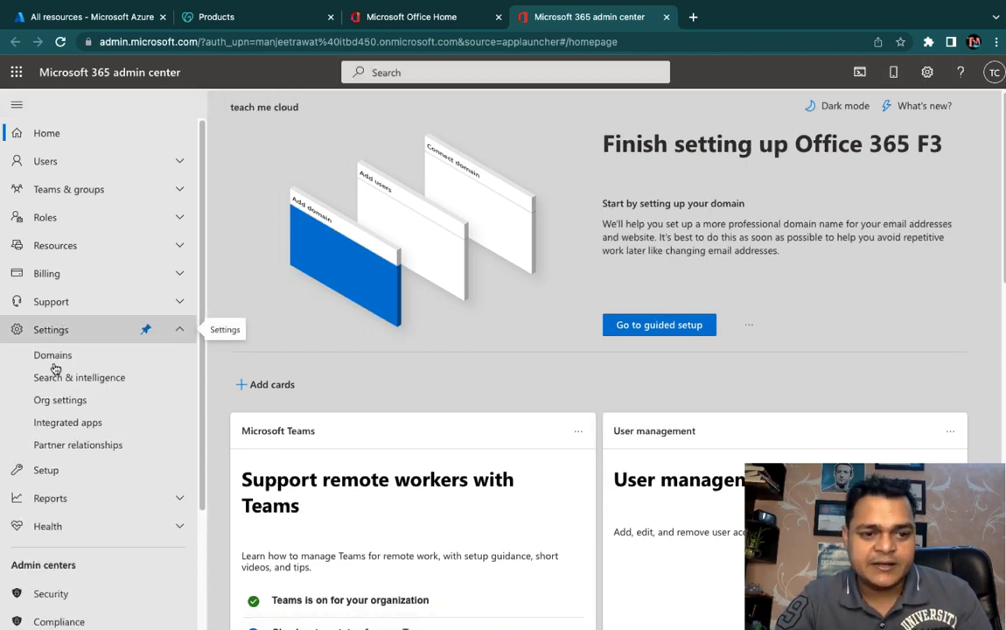
click(53, 355)
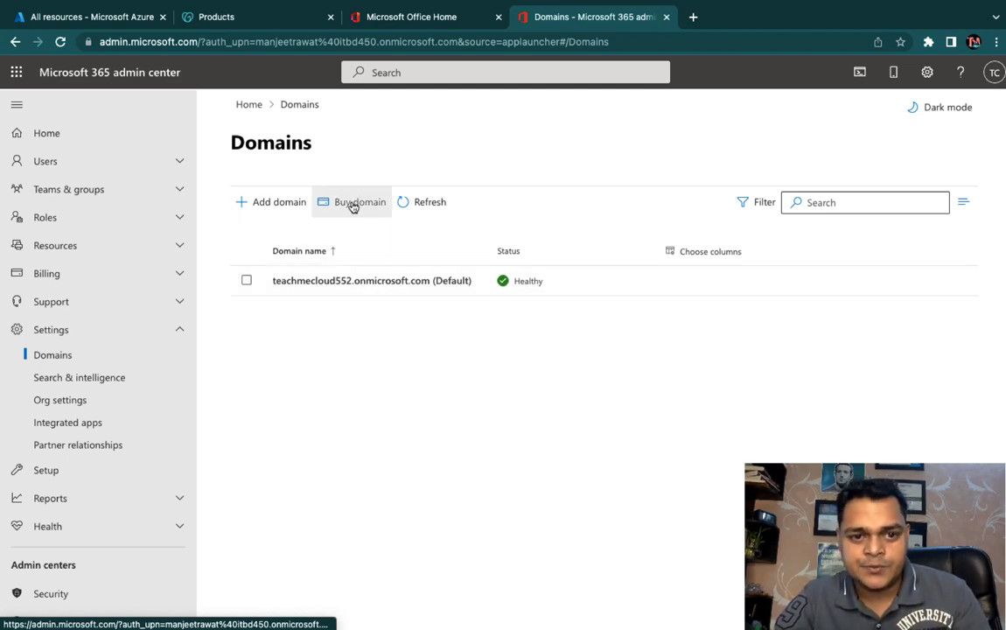
Step: Start adding cloudkaksha.in as a new domain and open GoDaddy's cloudkaksha.in dashboard
click(269, 205)
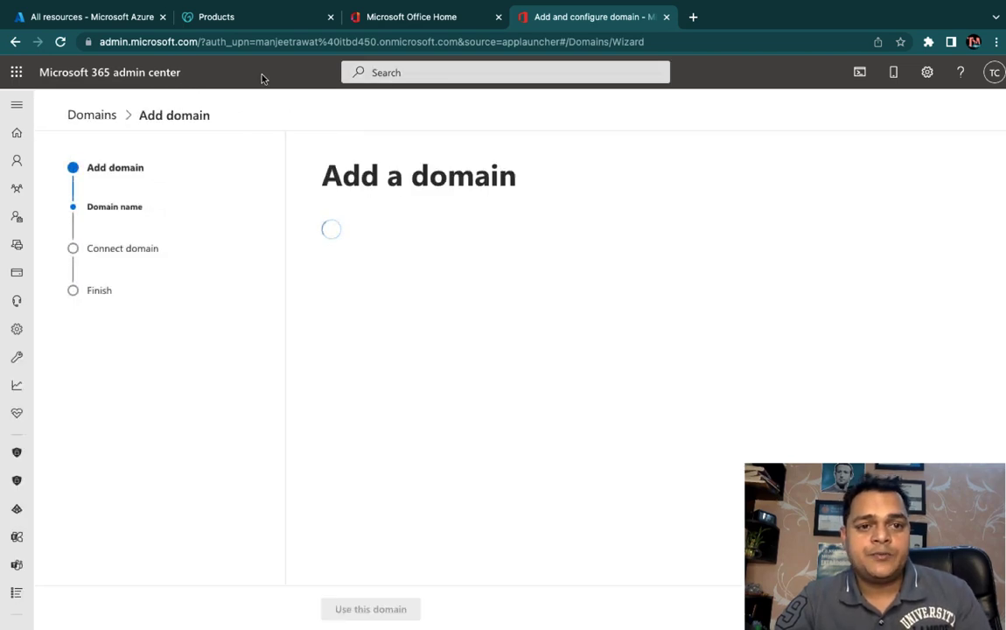
click(234, 18)
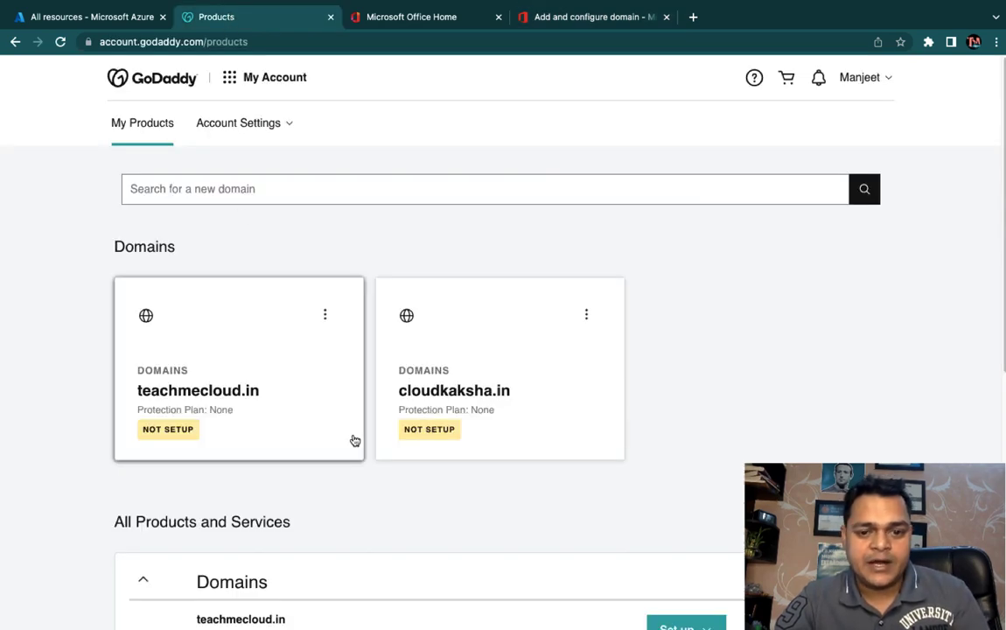
click(465, 395)
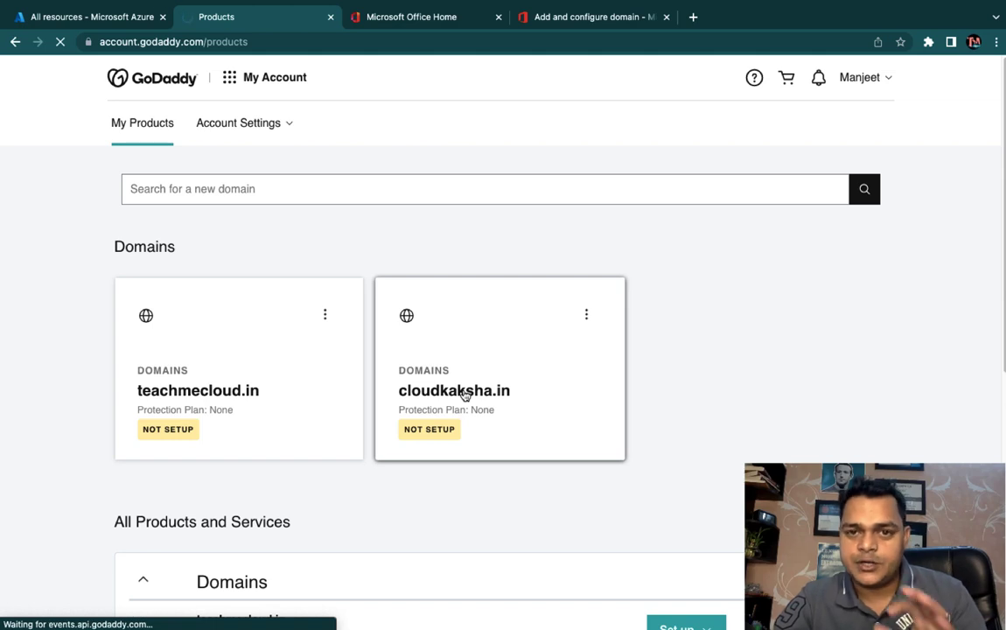
click(560, 18)
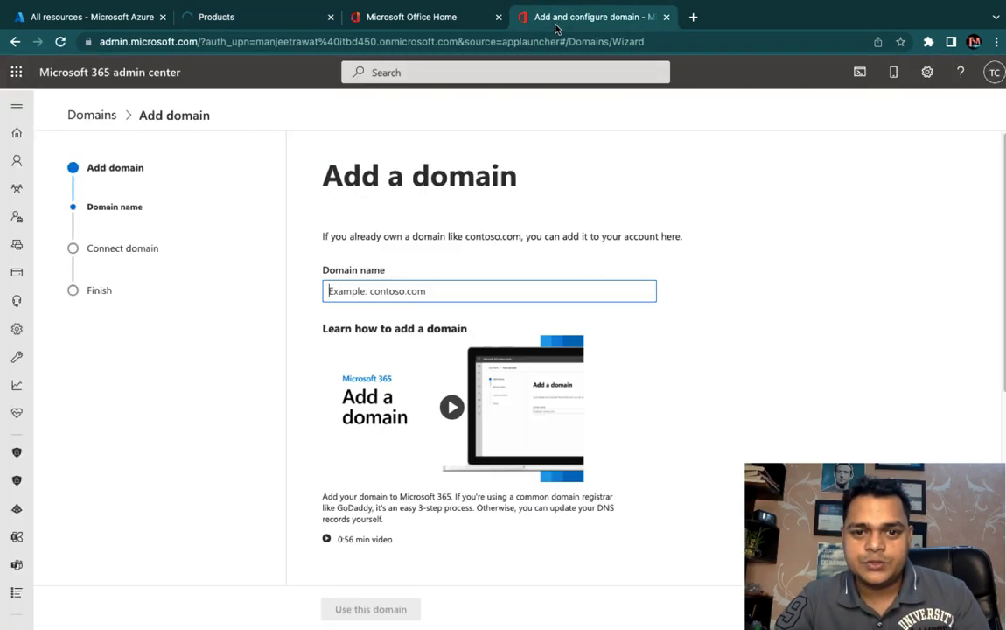
click(415, 290)
text(c)
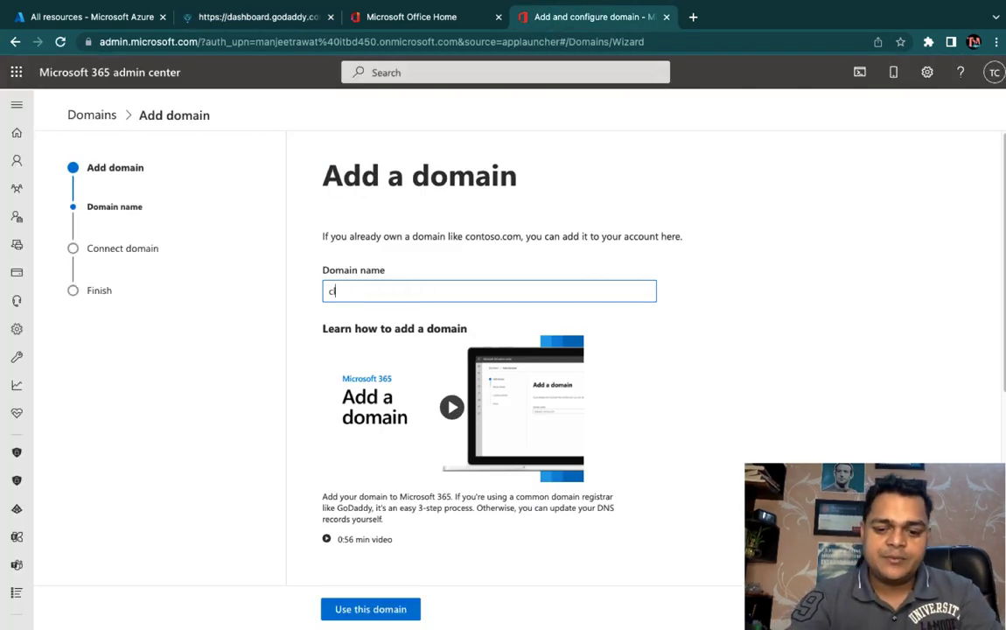
text(loudkaksha.in)
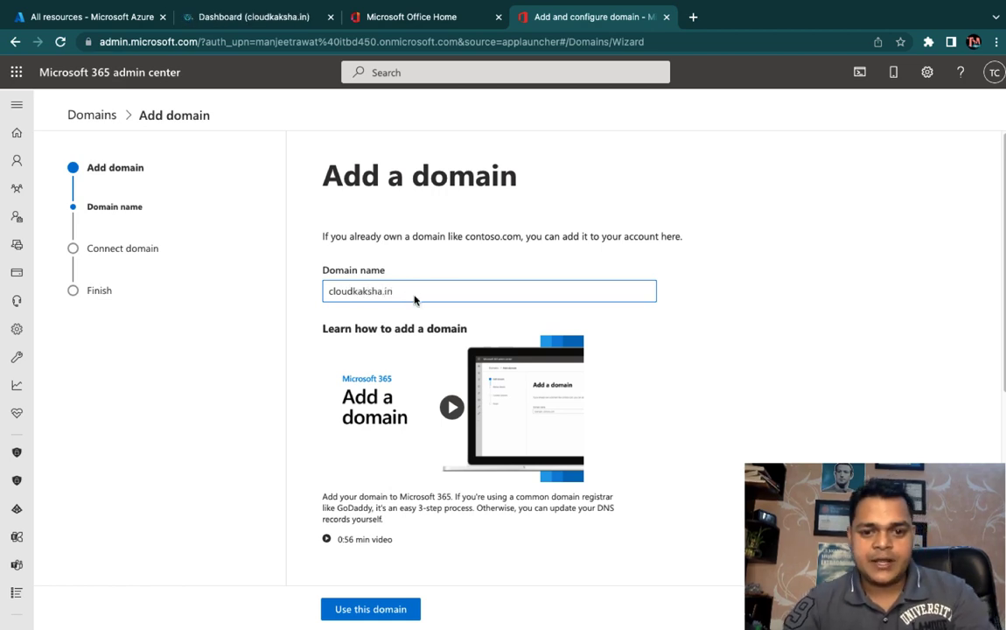
click(323, 26)
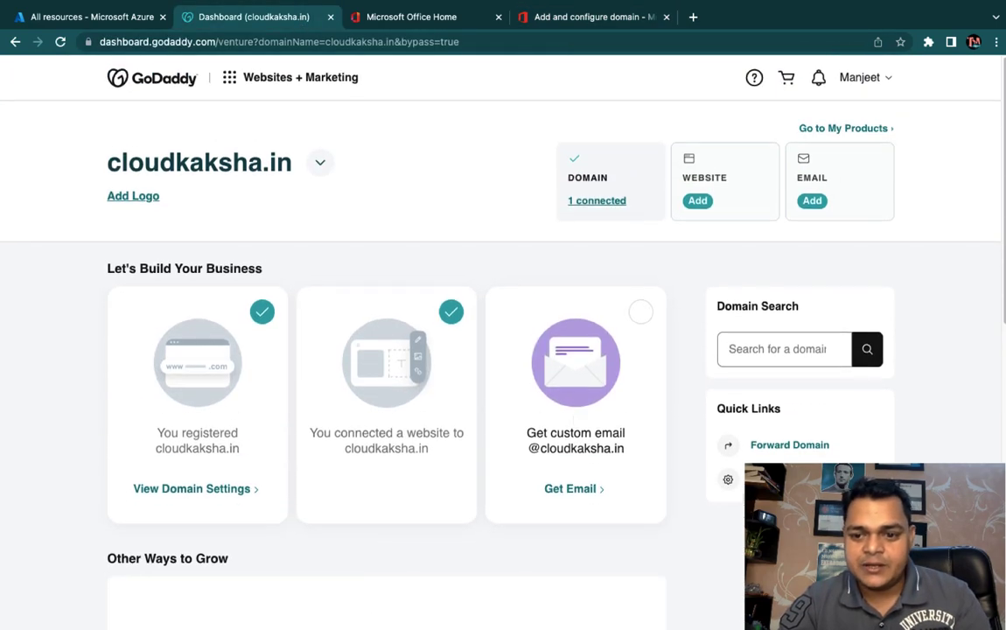
Step: Open cloudkaksha.in's DNS management in GoDaddy and review why its NS records can't be deleted
click(191, 488)
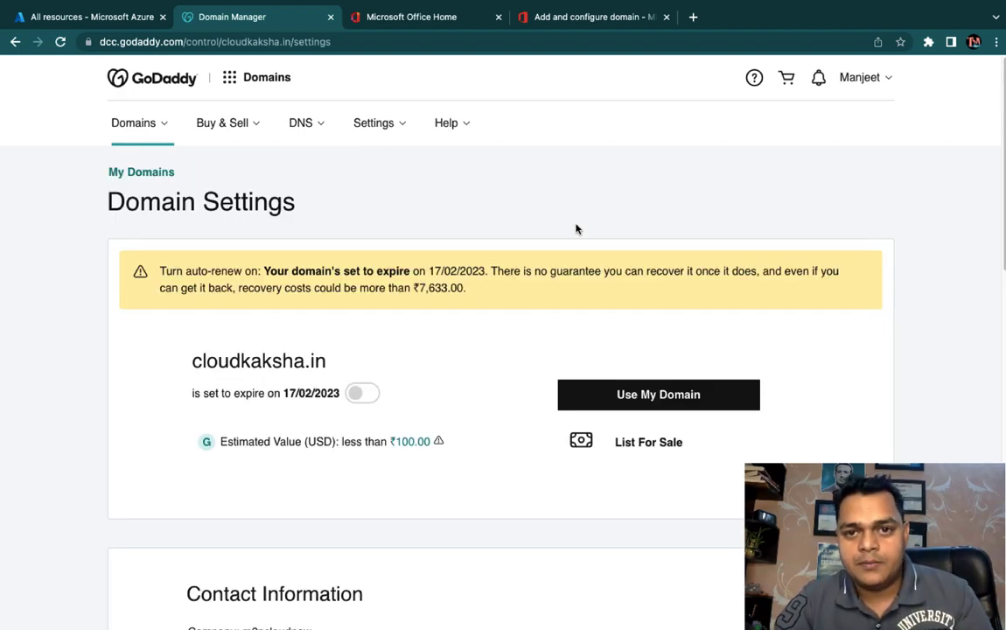
scroll(635, 322, down, 10)
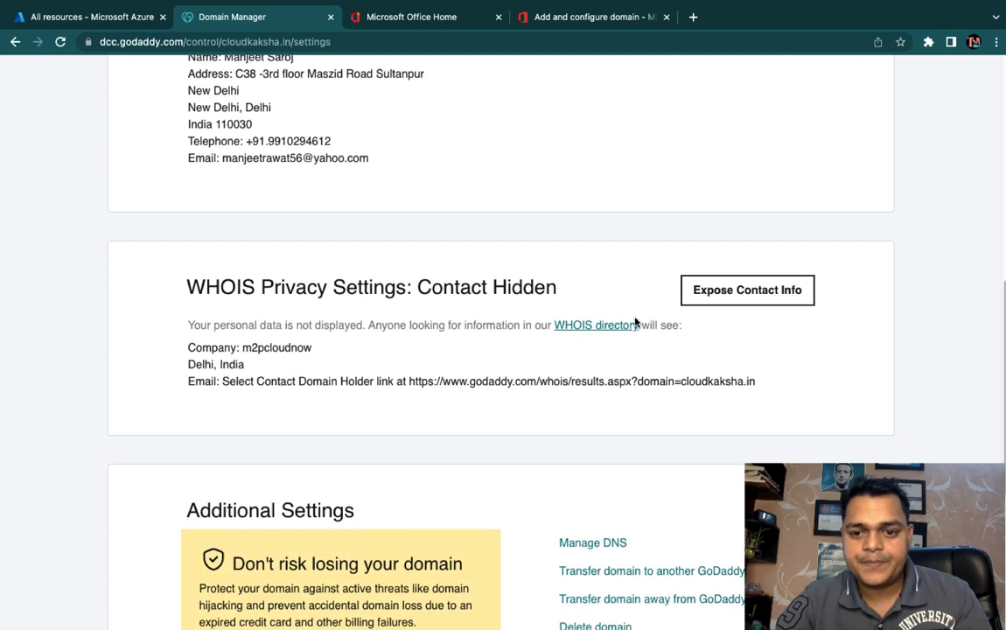
click(593, 543)
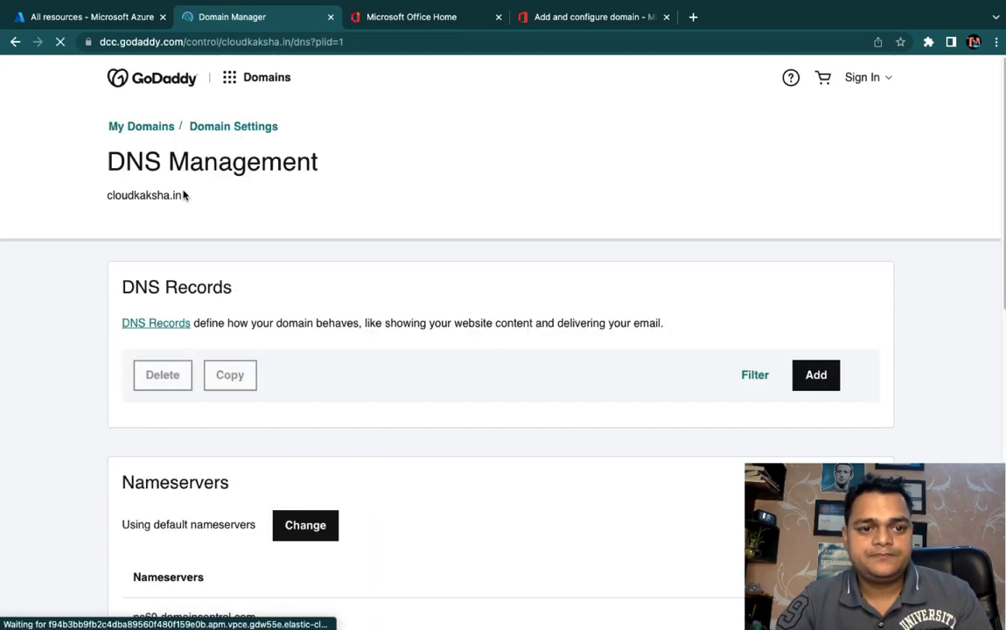
click(516, 9)
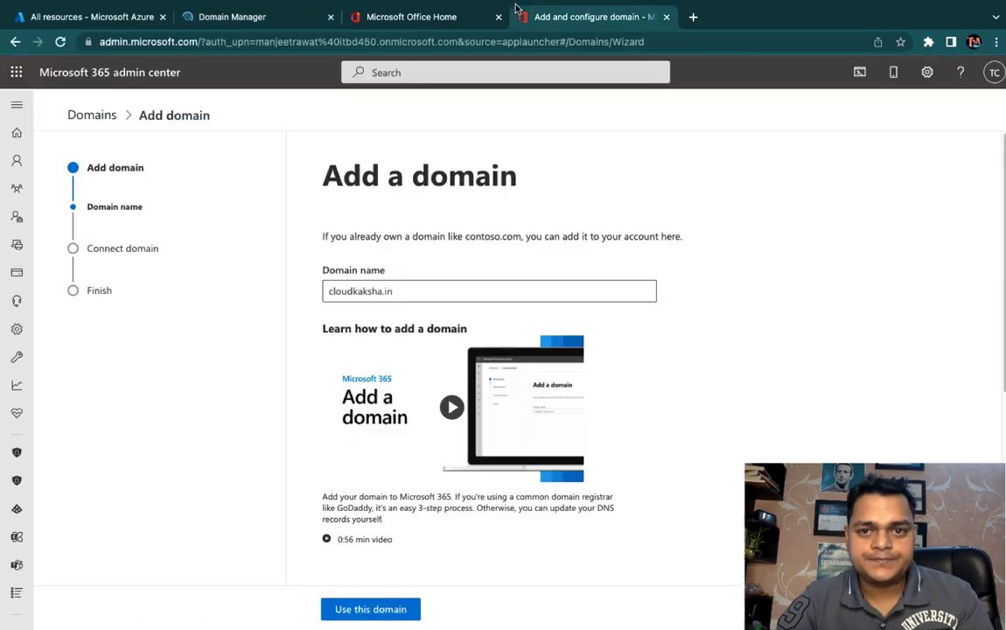
click(260, 16)
scroll(470, 385, down, 4)
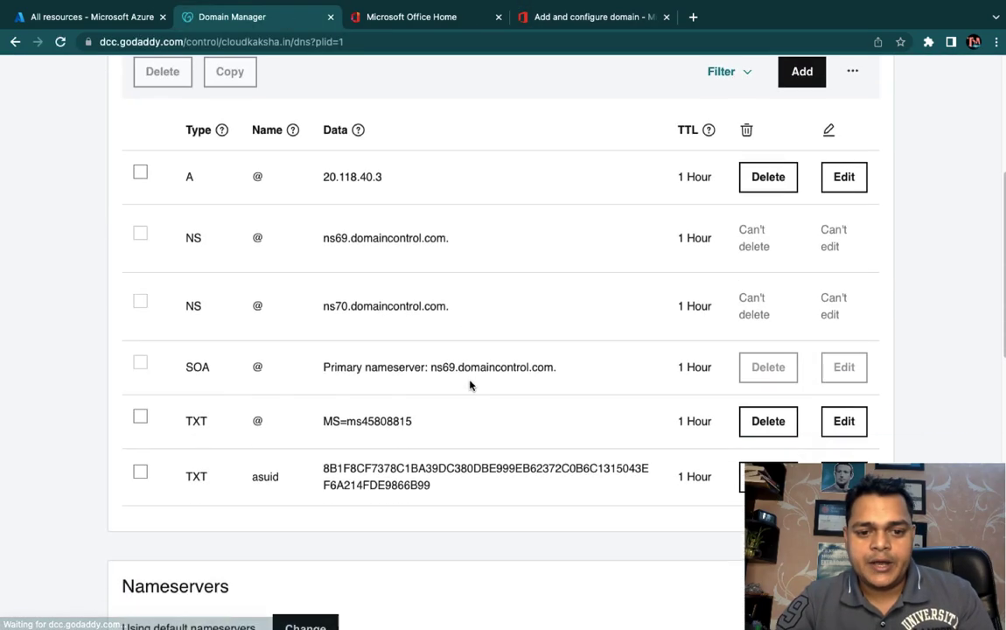
scroll(469, 384, up, 1)
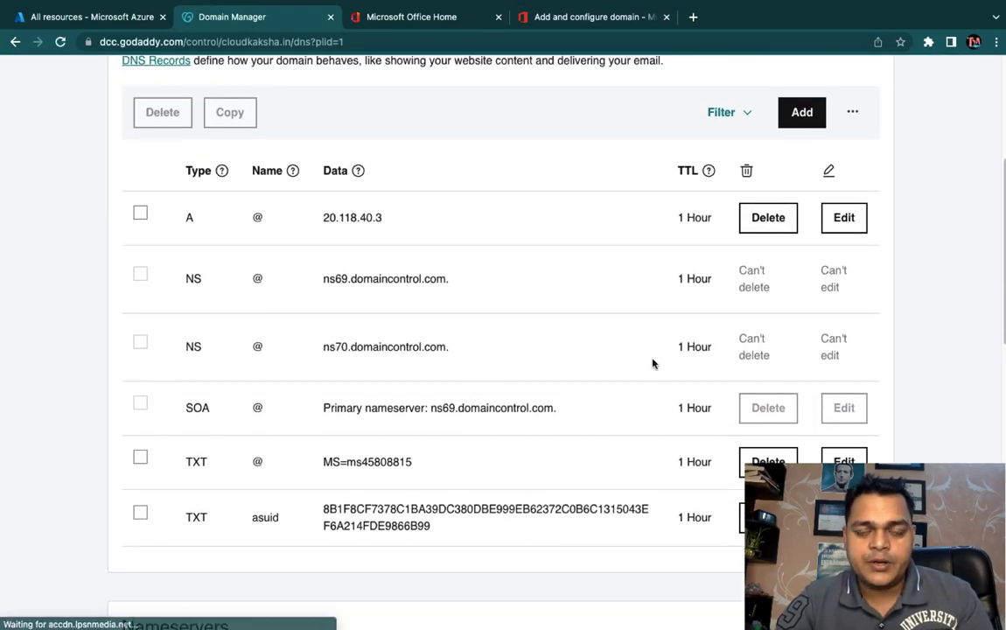
click(753, 278)
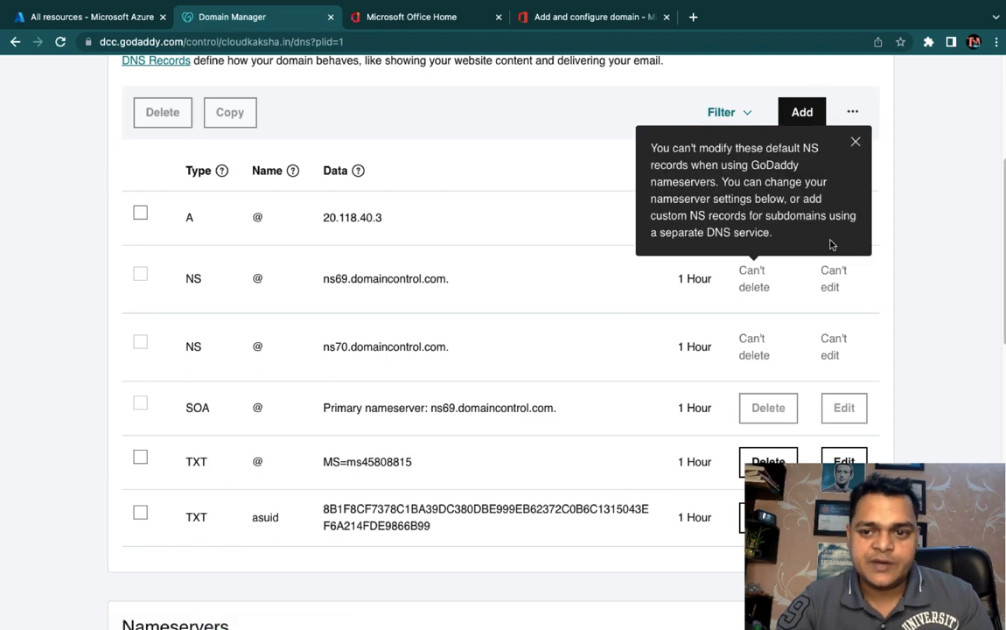
click(985, 192)
Step: Delete the A record (20.118.40.3) and the MS=ms45808815 and asuid TXT records
click(768, 217)
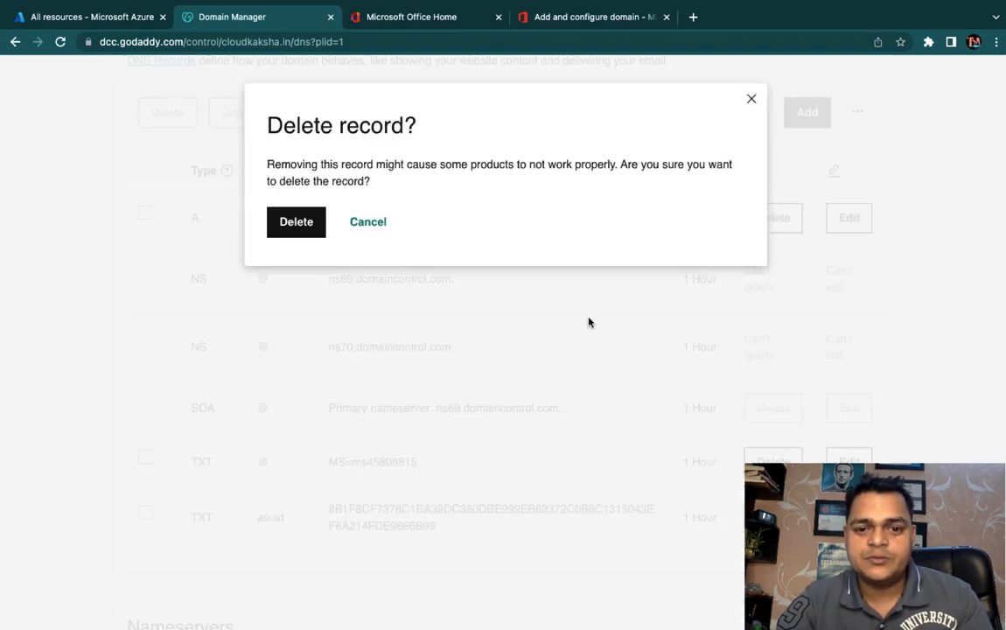
click(295, 222)
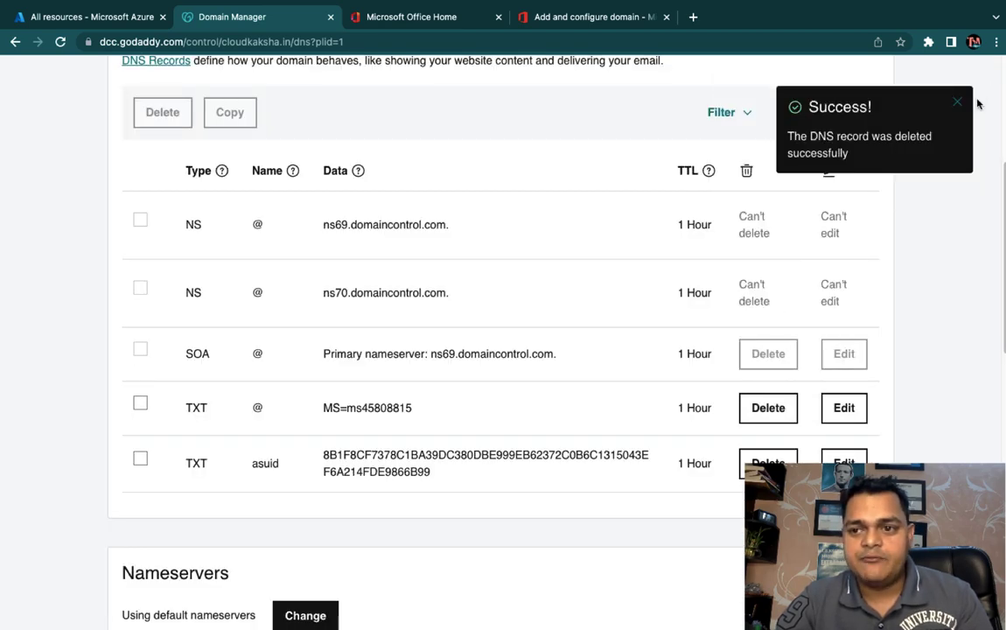
click(958, 102)
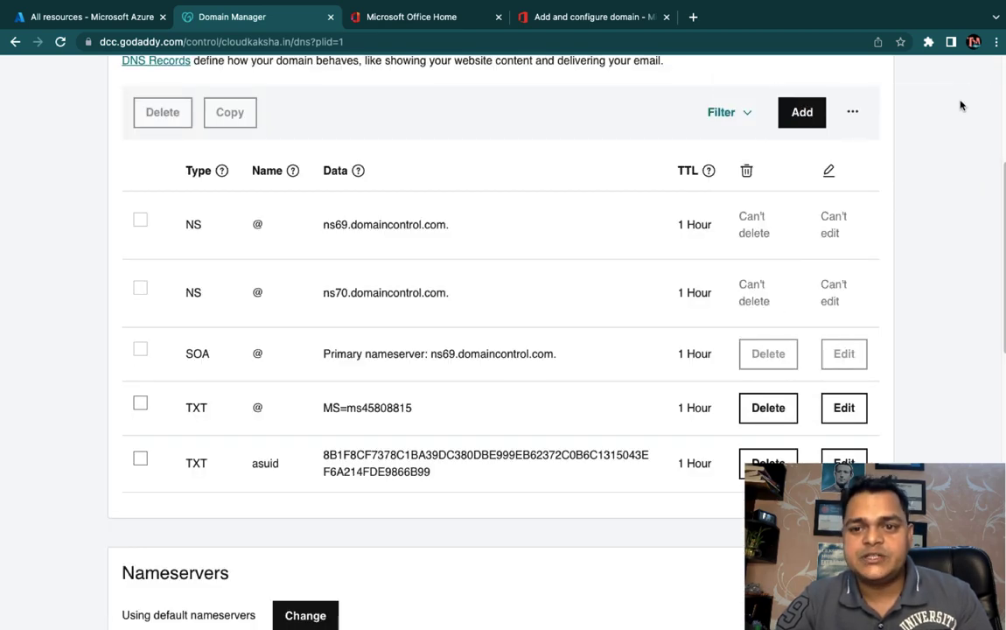
click(771, 405)
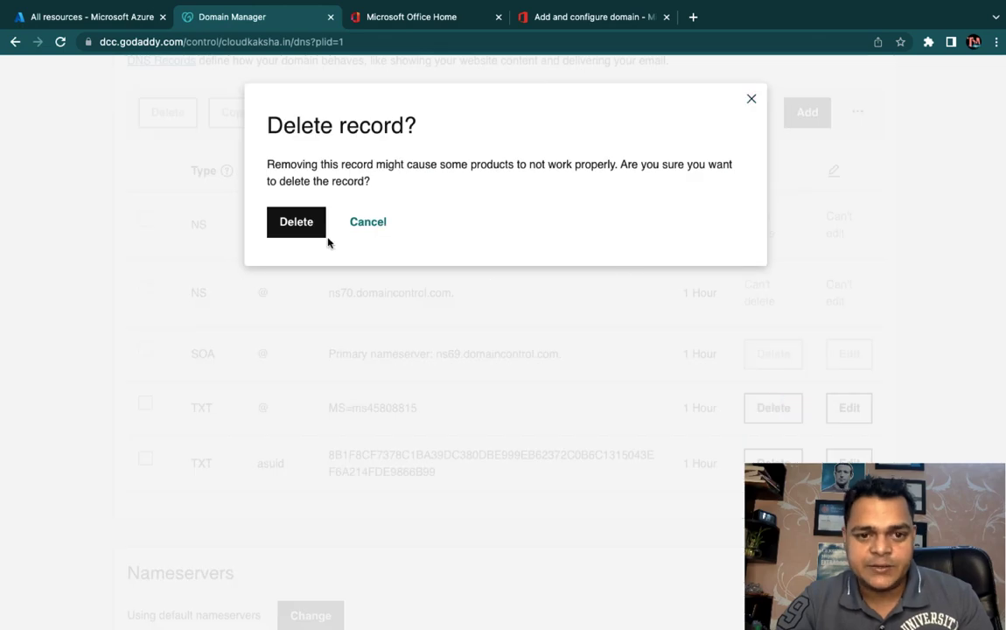
click(296, 221)
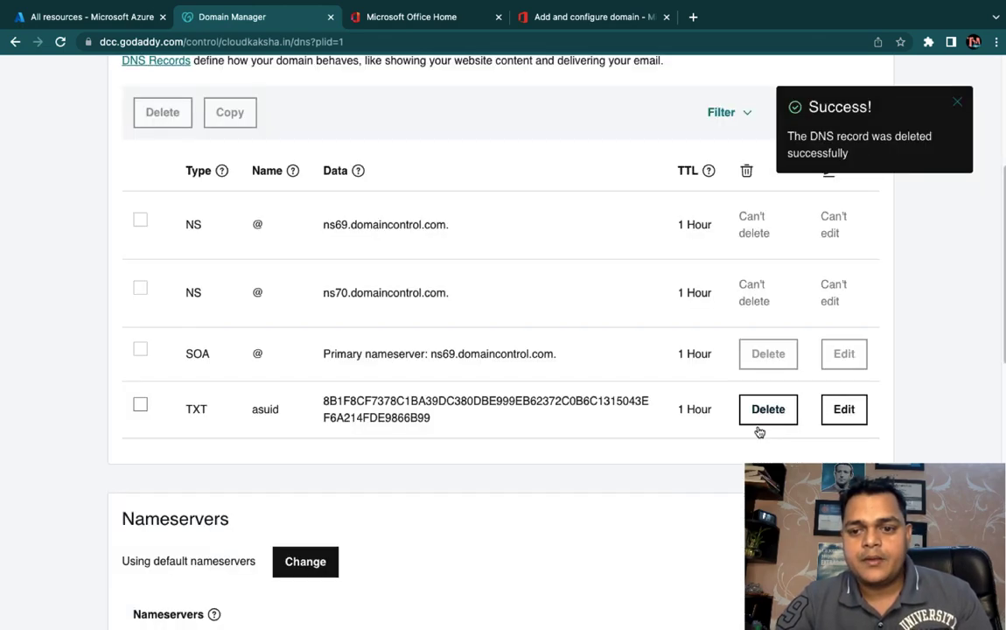
click(754, 408)
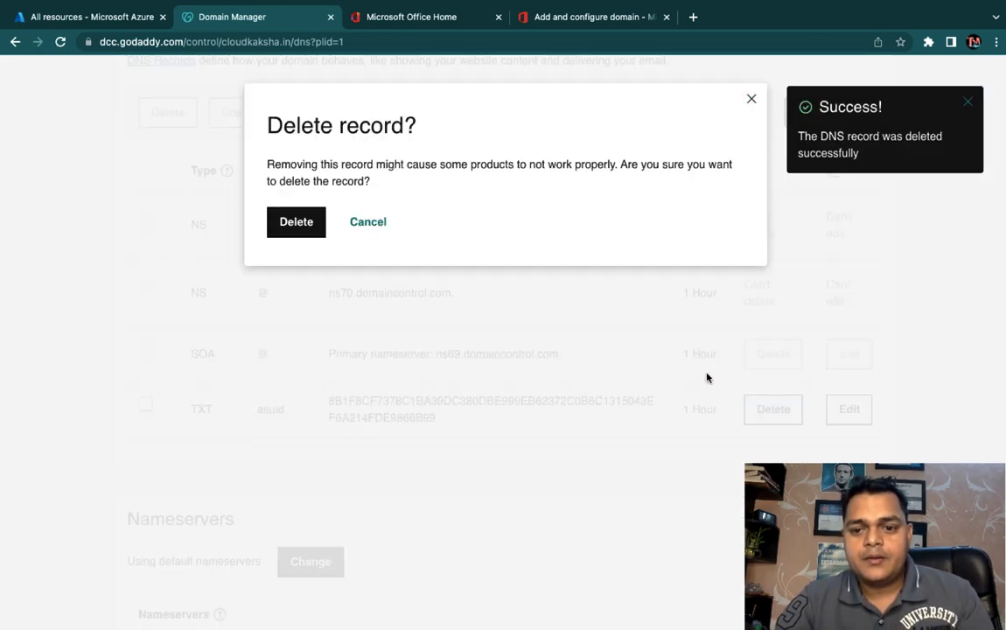
click(304, 221)
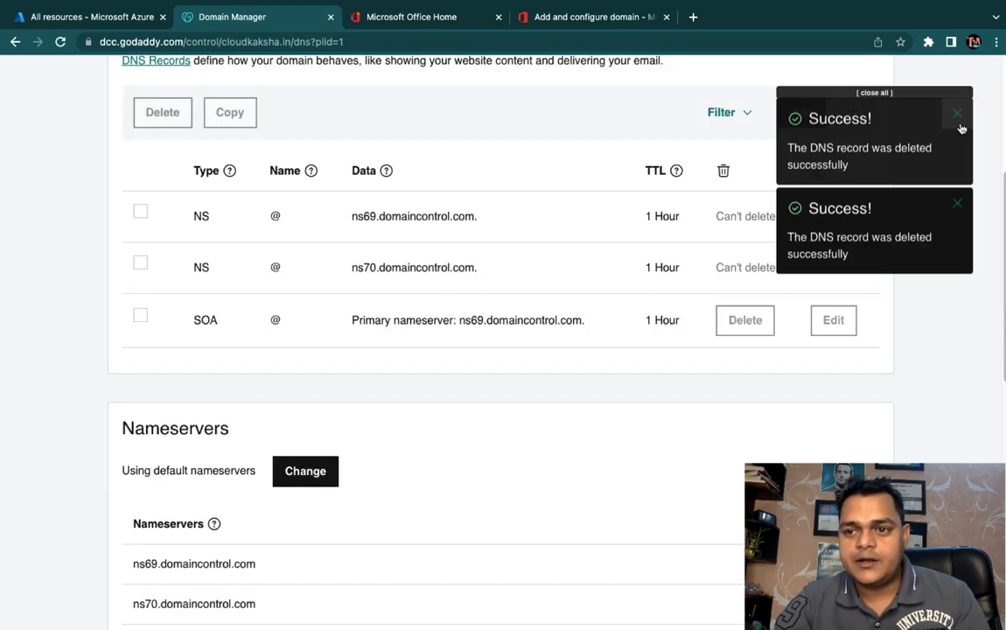
click(958, 120)
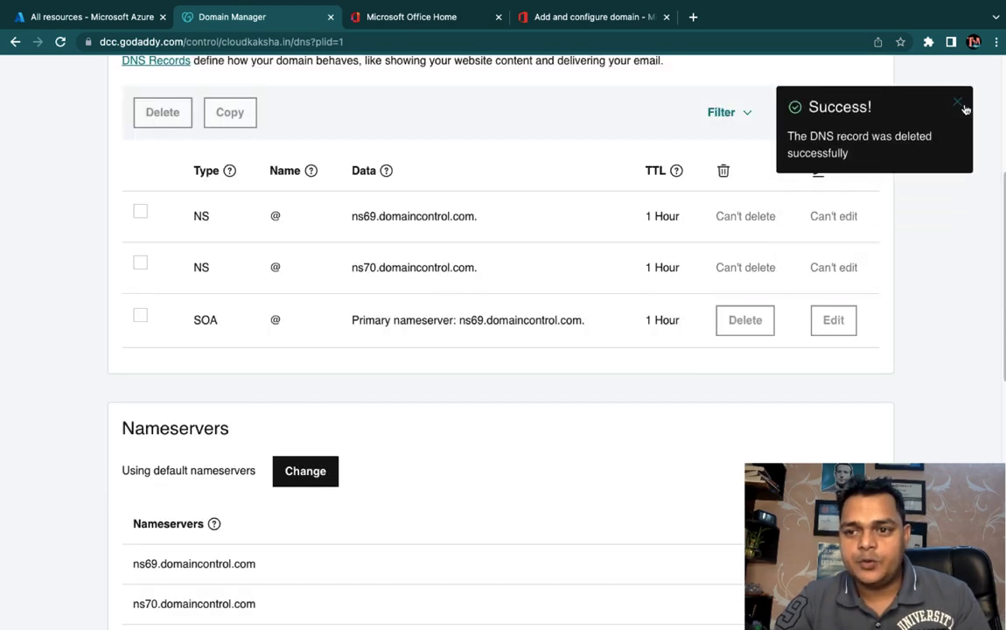
click(959, 121)
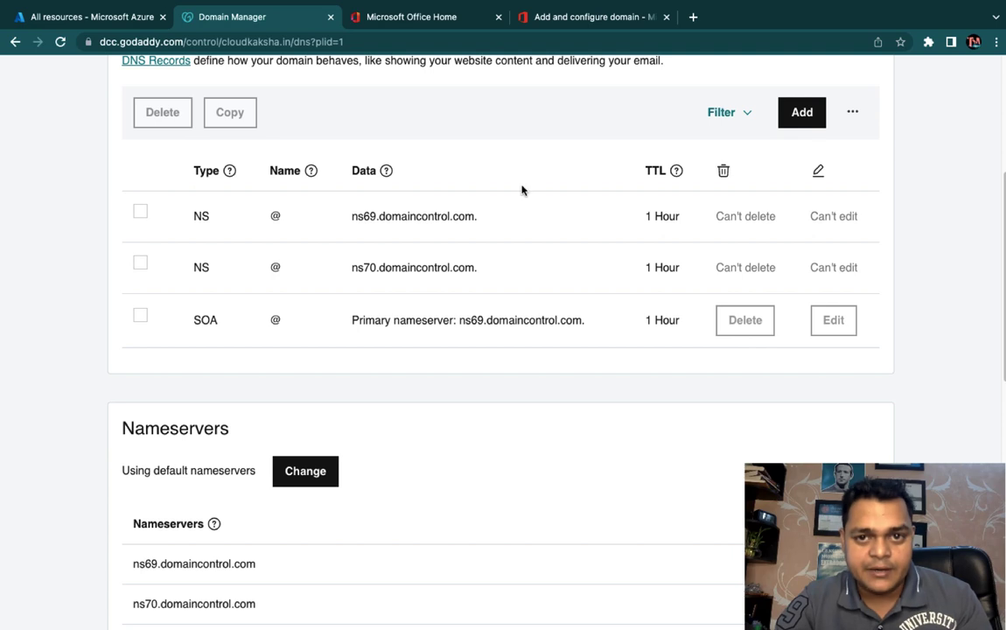
scroll(521, 188, up, 3)
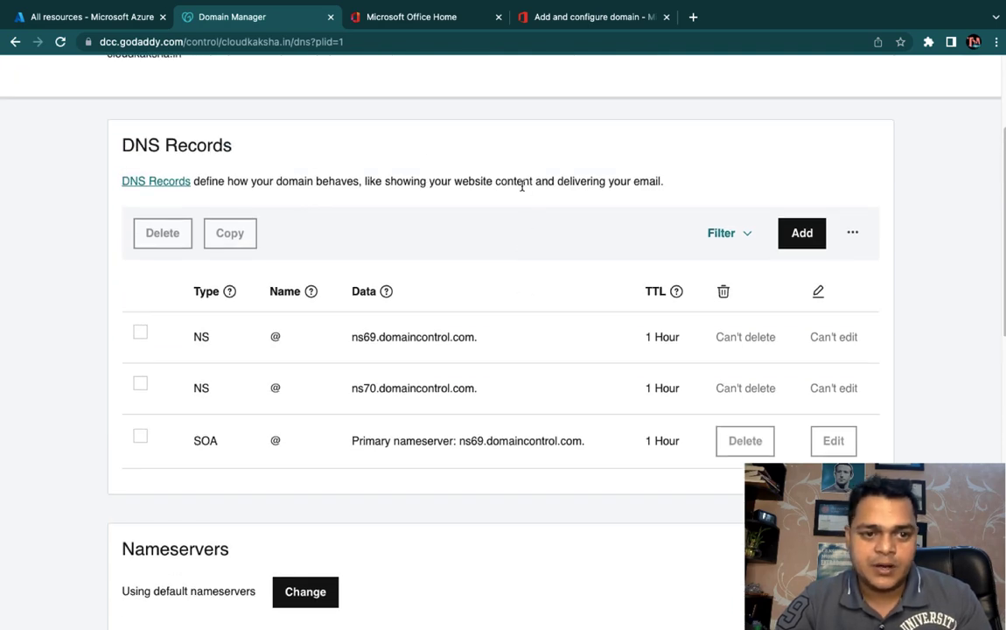
click(521, 19)
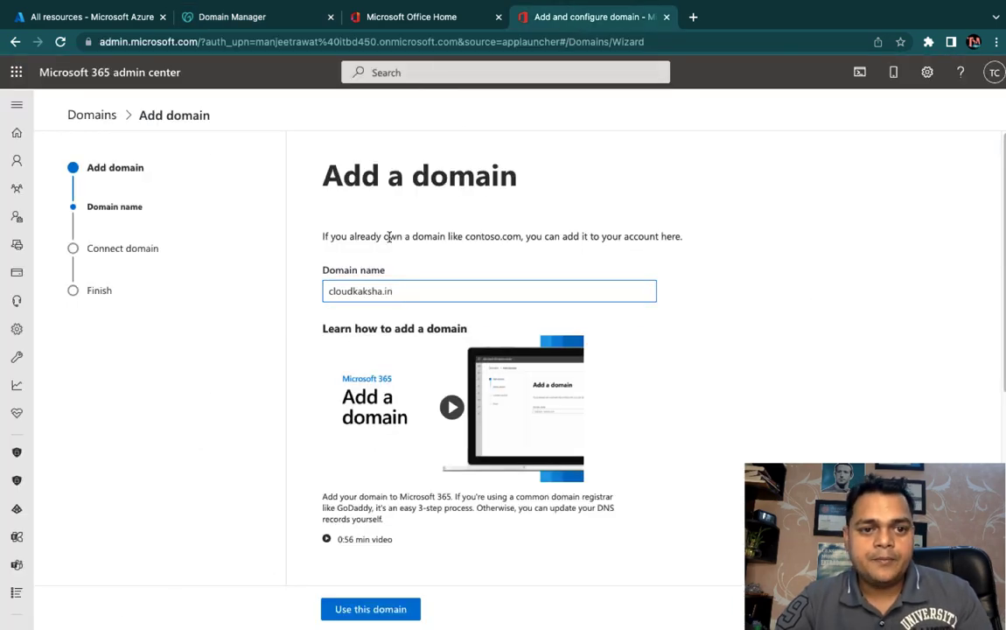
Step: Submit cloudkaksha.in and proceed with TXT-record verification
scroll(407, 344, down, 1)
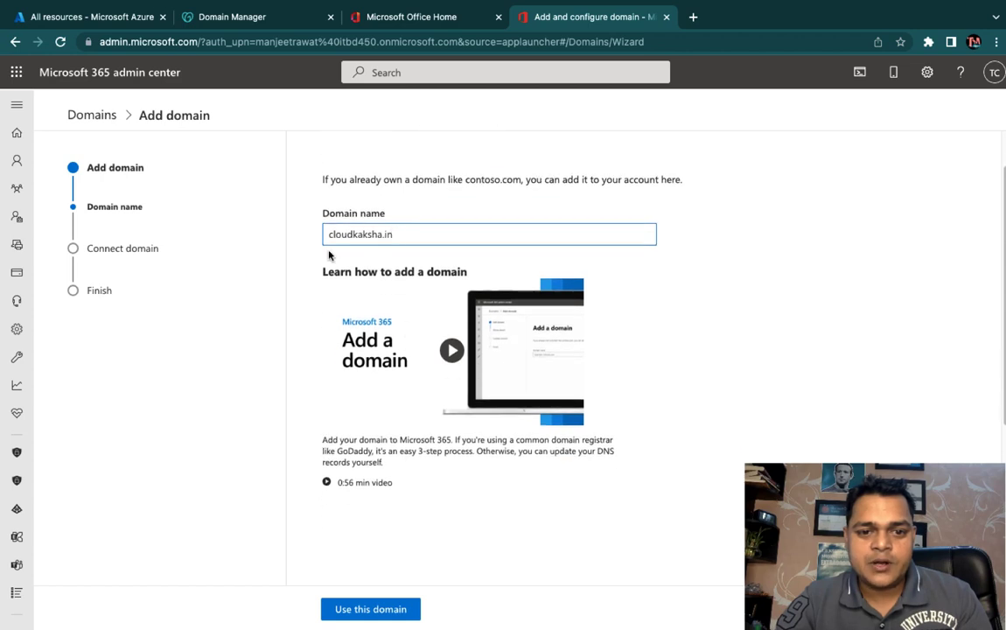
scroll(363, 335, down, 3)
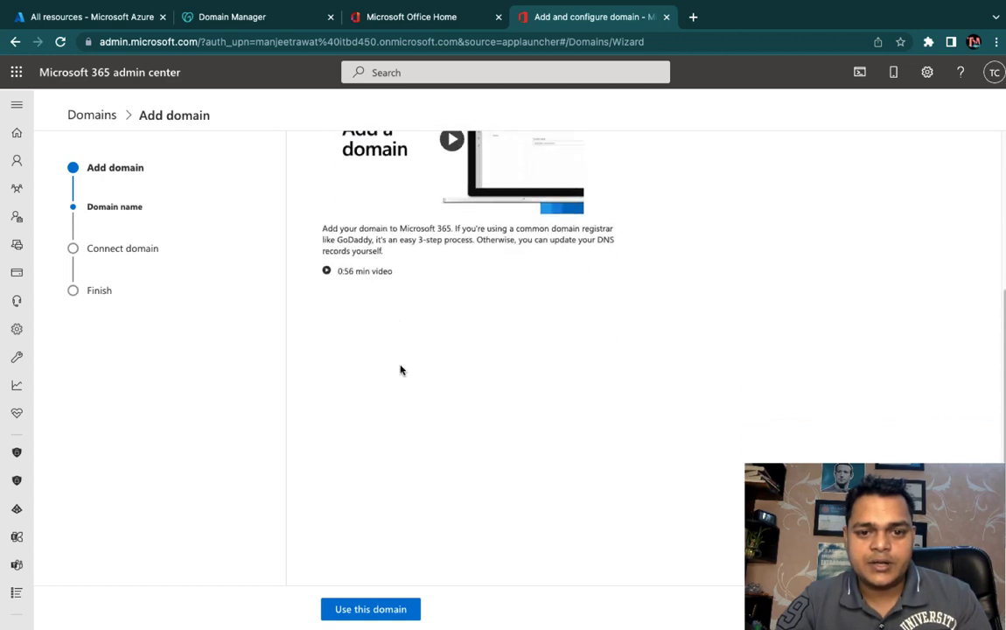
click(372, 610)
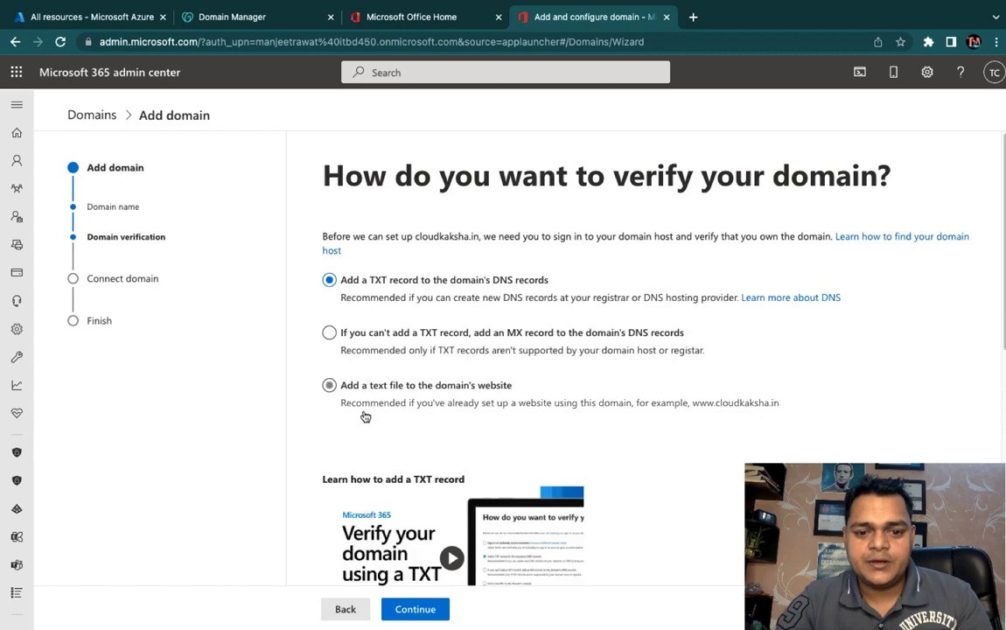
scroll(471, 376, down, 1)
scroll(471, 376, up, 1)
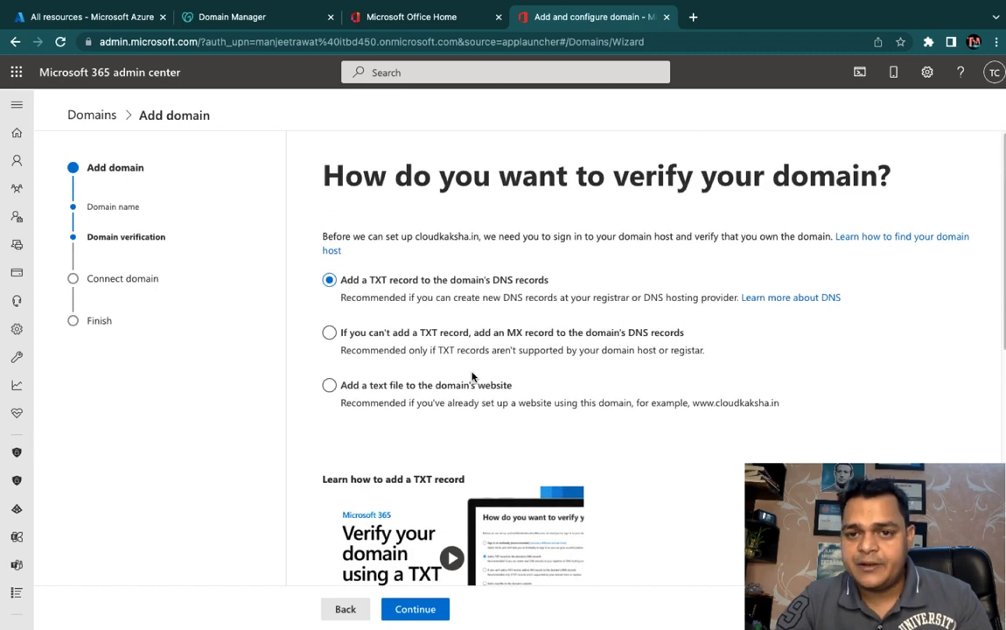
click(416, 609)
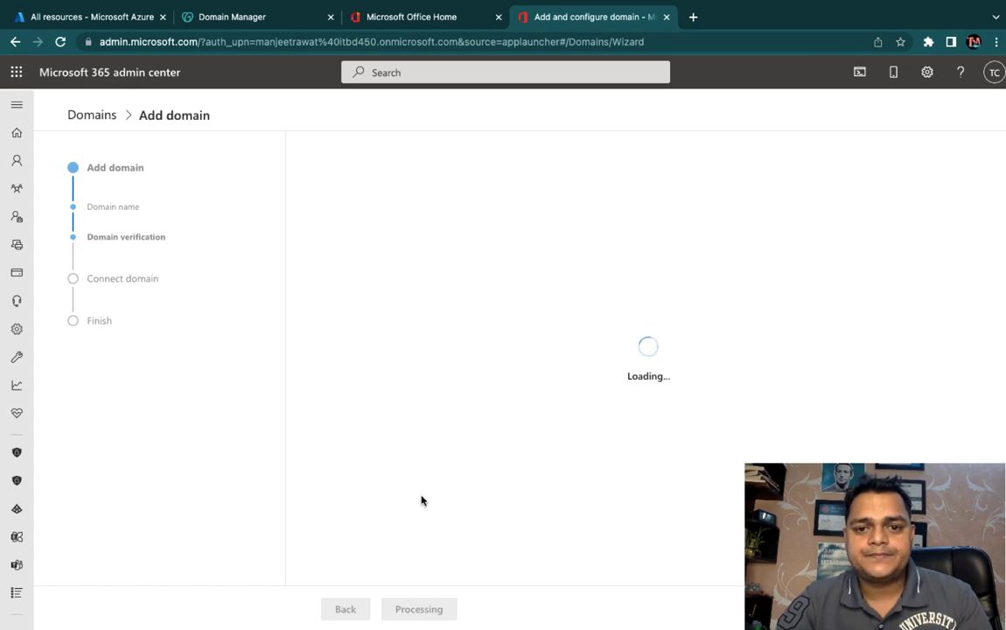
Step: Copy the TXT verification value MS=ms75779757 and begin a new GoDaddy DNS record
scroll(424, 363, down, 1)
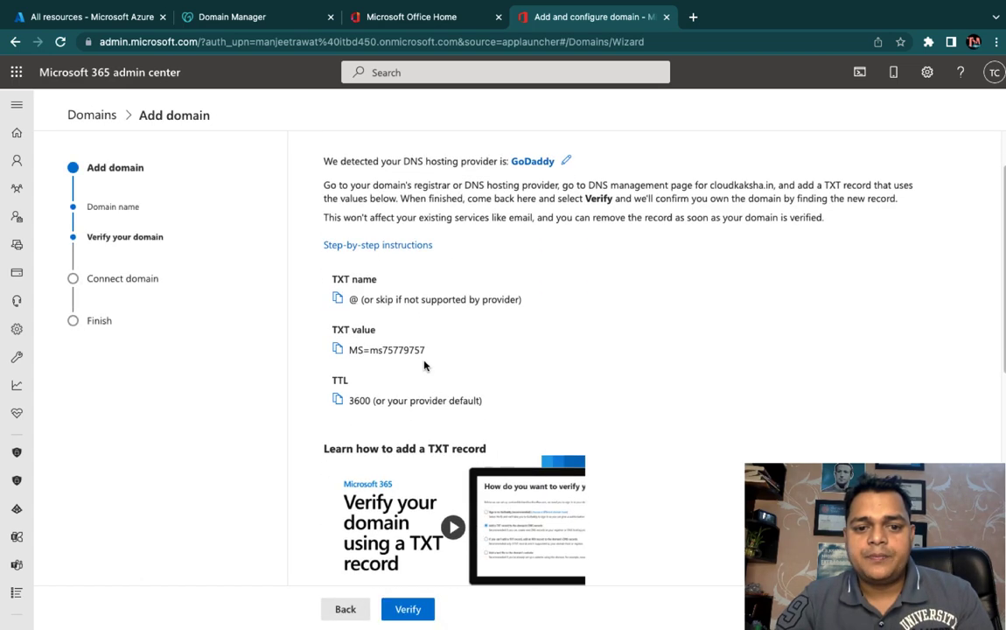
scroll(424, 365, down, 2)
scroll(424, 365, up, 2)
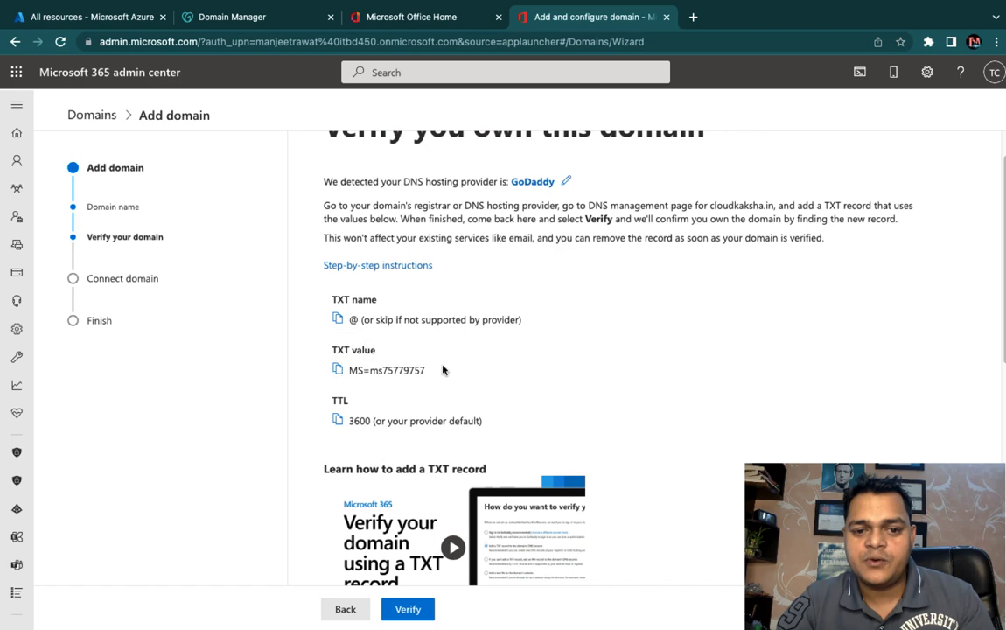
click(339, 370)
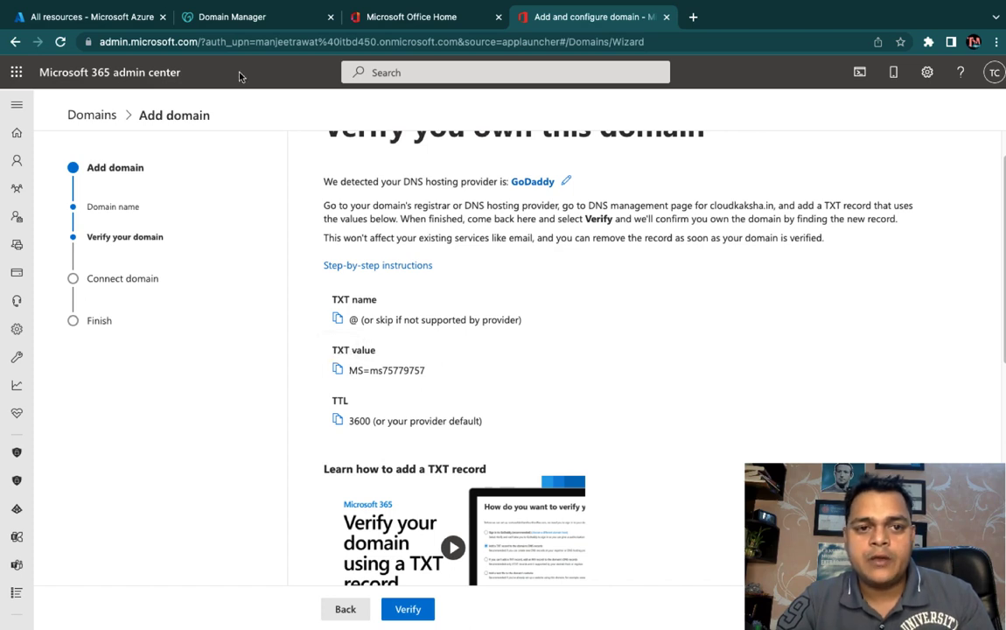
click(230, 18)
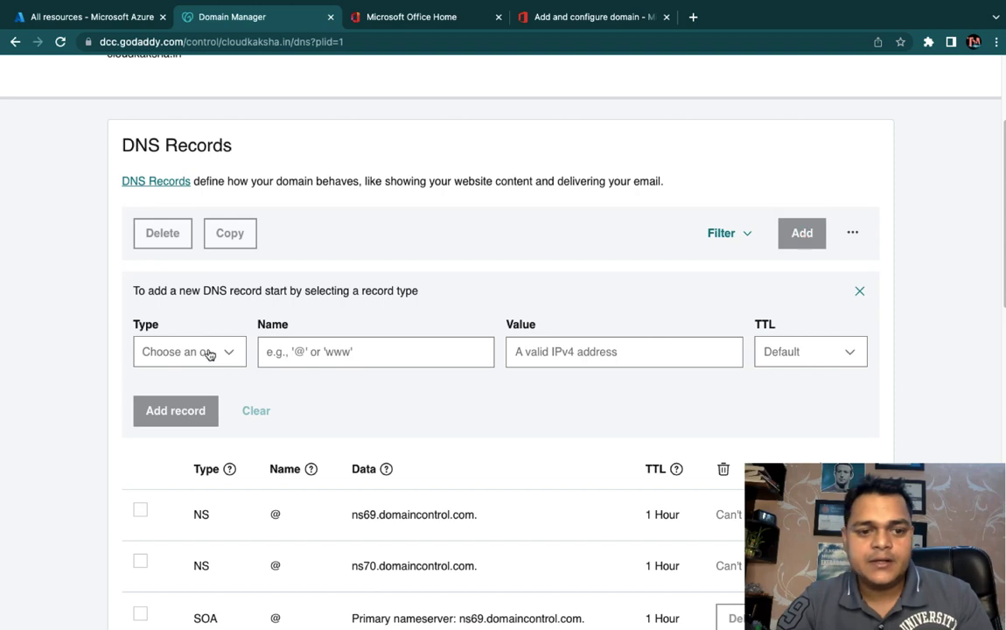
click(207, 351)
Step: Set the new GoDaddy record to type TXT, name @, with the pasted verification value
right_click(163, 506)
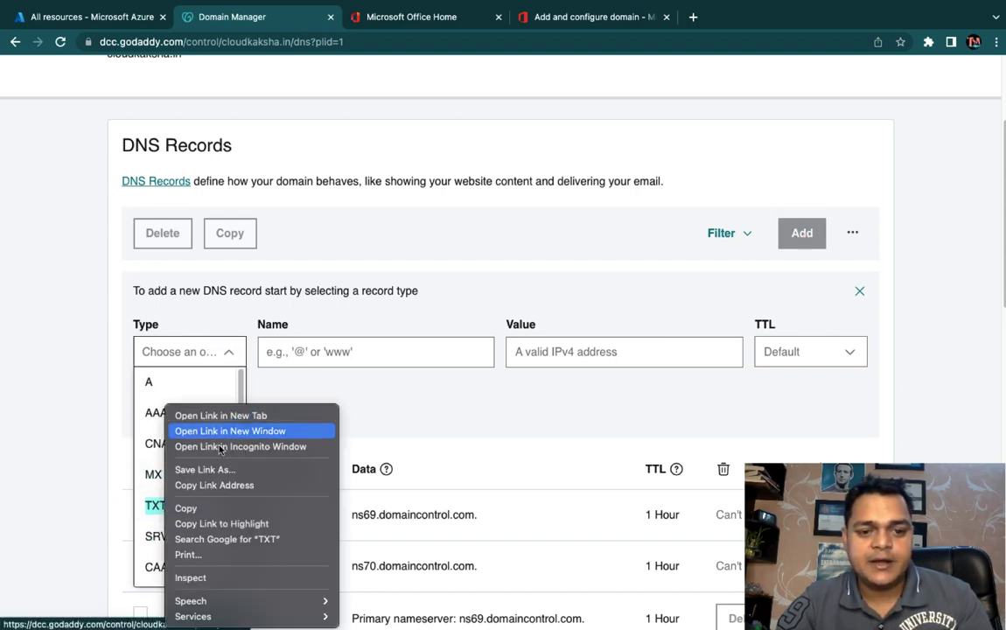
click(162, 512)
click(160, 514)
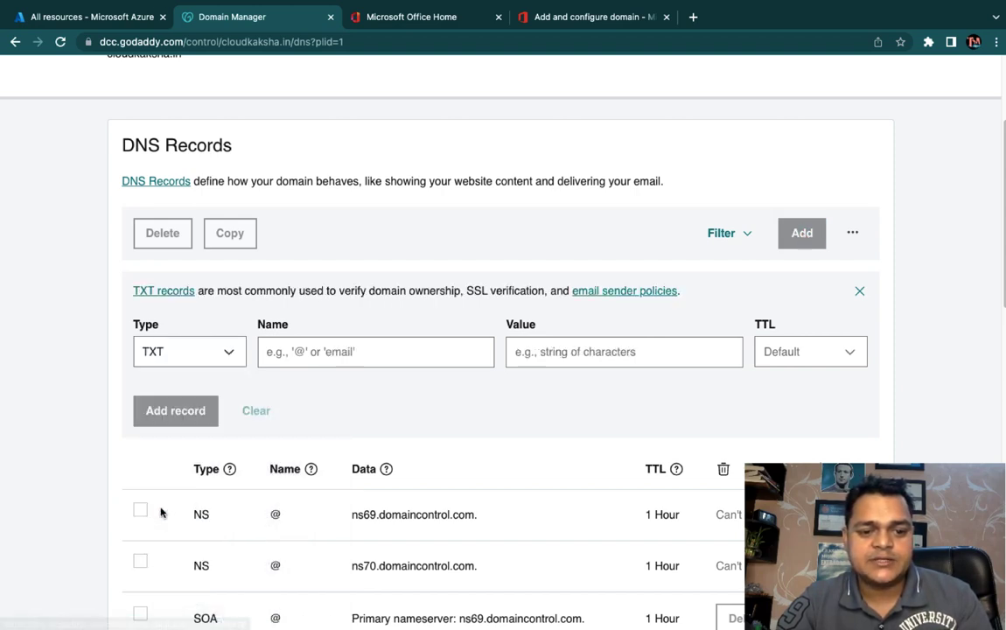
click(319, 353)
click(355, 390)
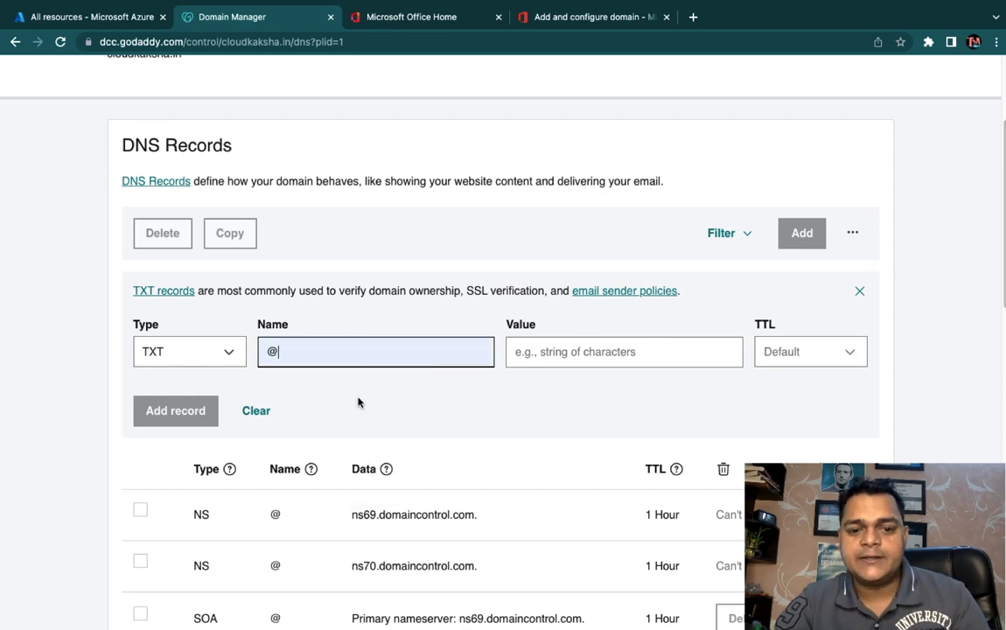
click(545, 351)
key(ctrl+v)
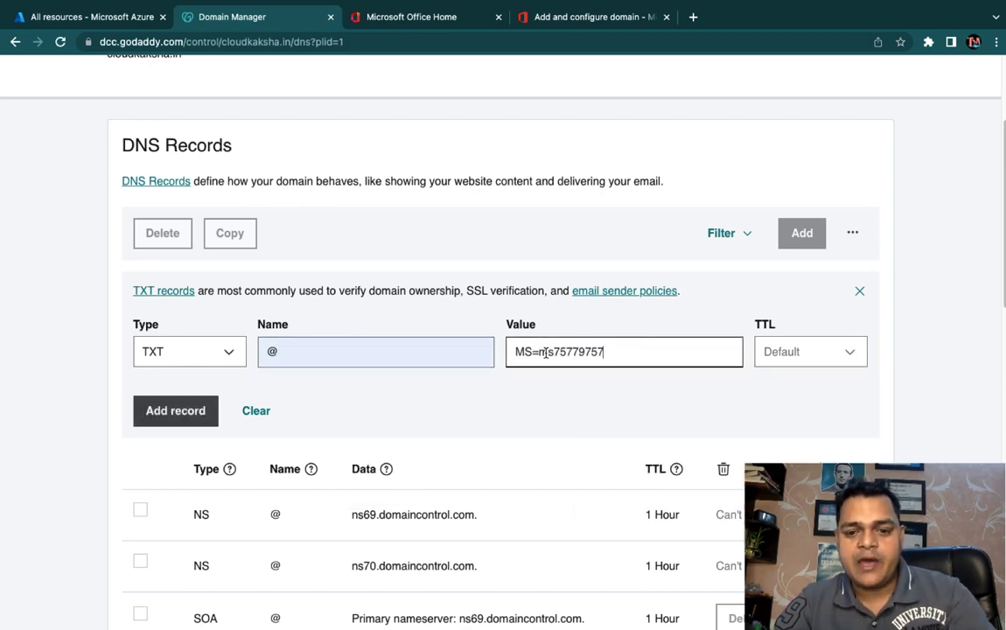
Step: Give the TXT record a custom 3600-second TTL and save it
click(795, 357)
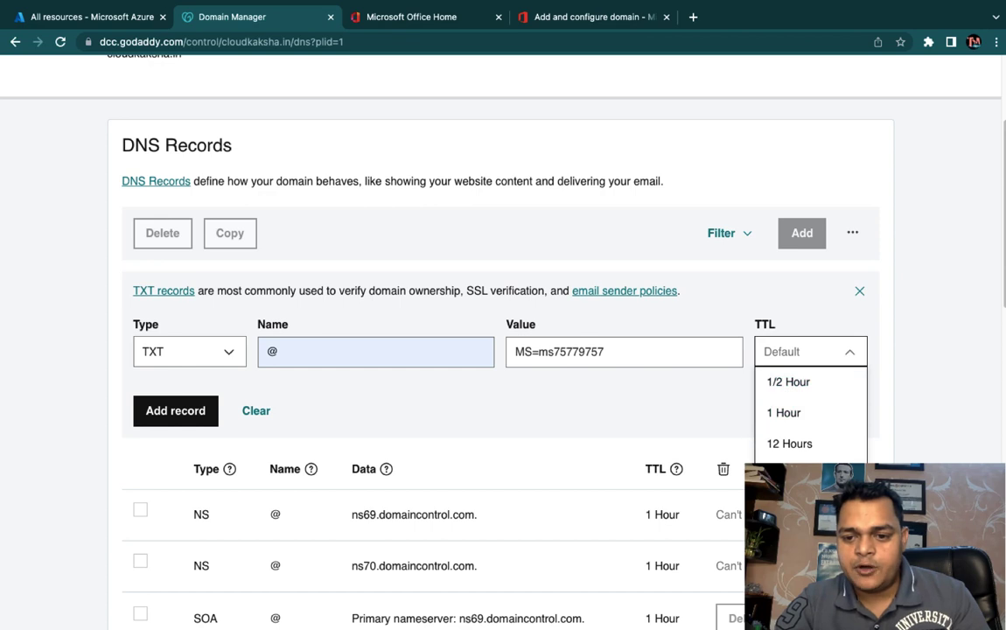
click(787, 474)
click(766, 418)
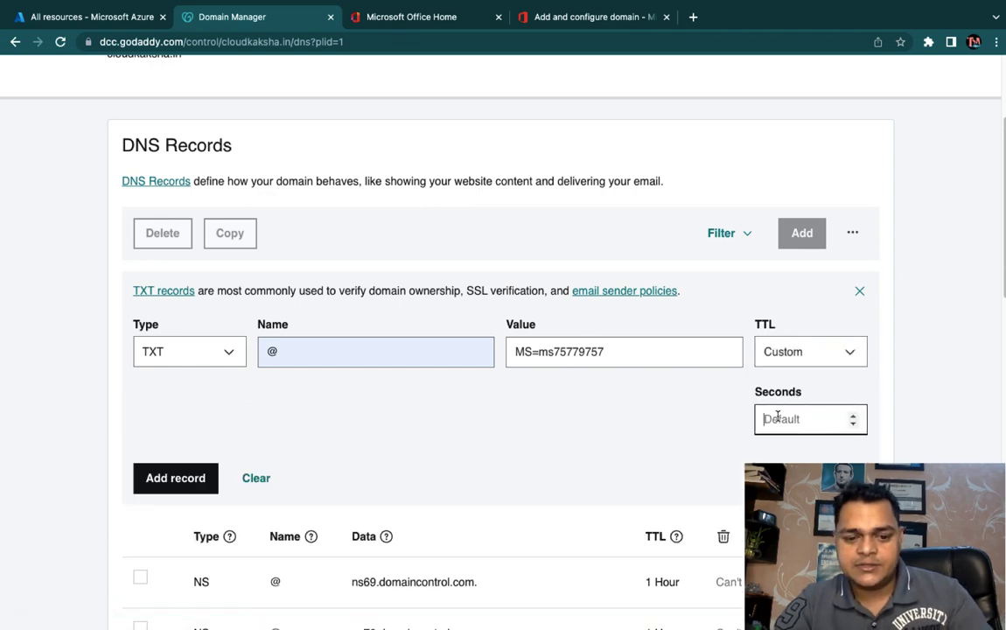
text(3600)
click(172, 478)
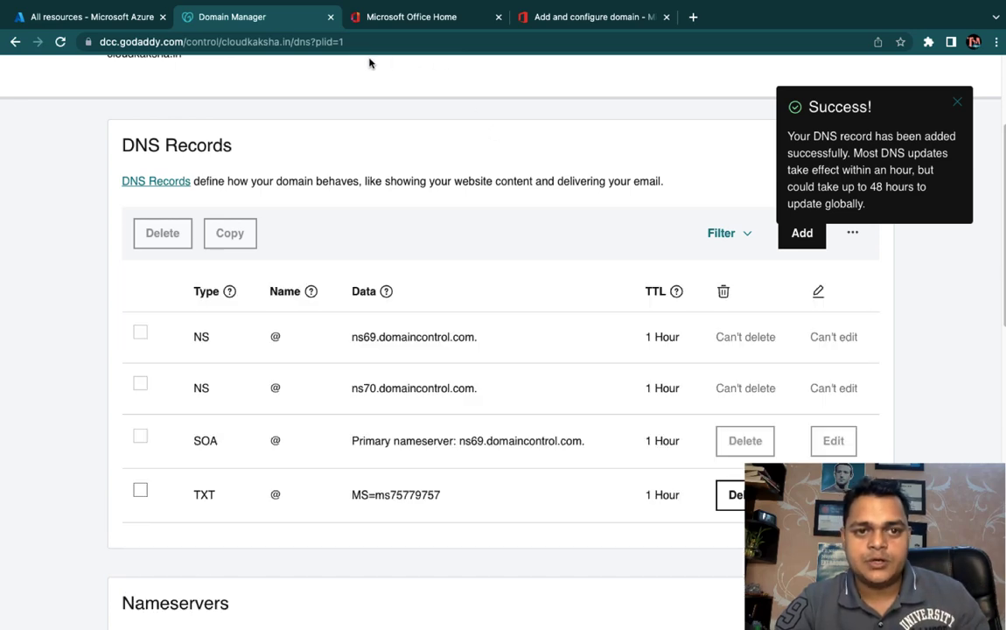
click(530, 21)
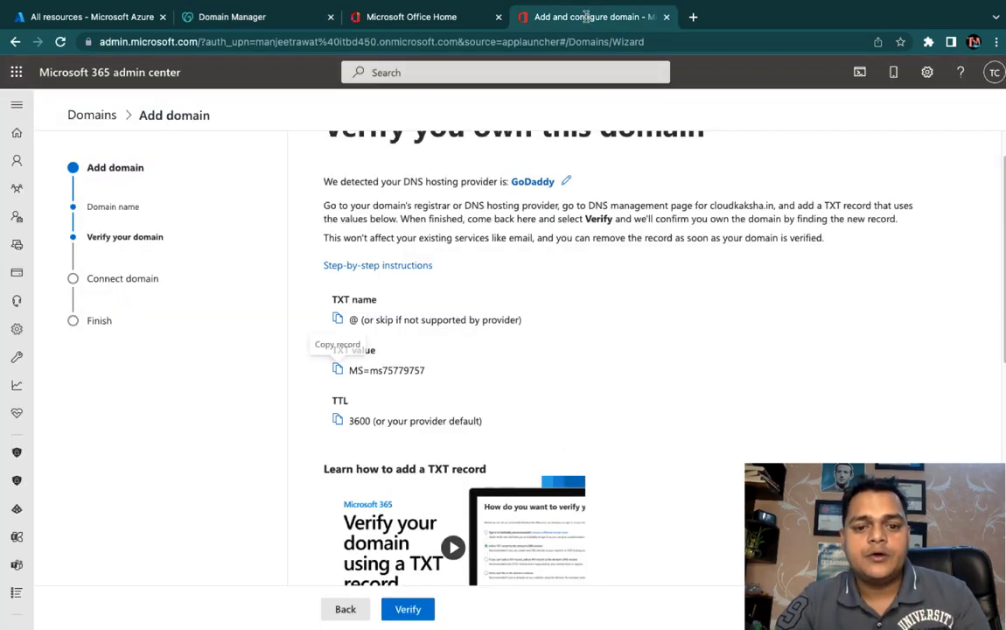
Step: Verify cloudkaksha.in, retrying until Microsoft 365 finds the TXT record
scroll(429, 466, down, 3)
scroll(429, 466, down, 1)
click(409, 608)
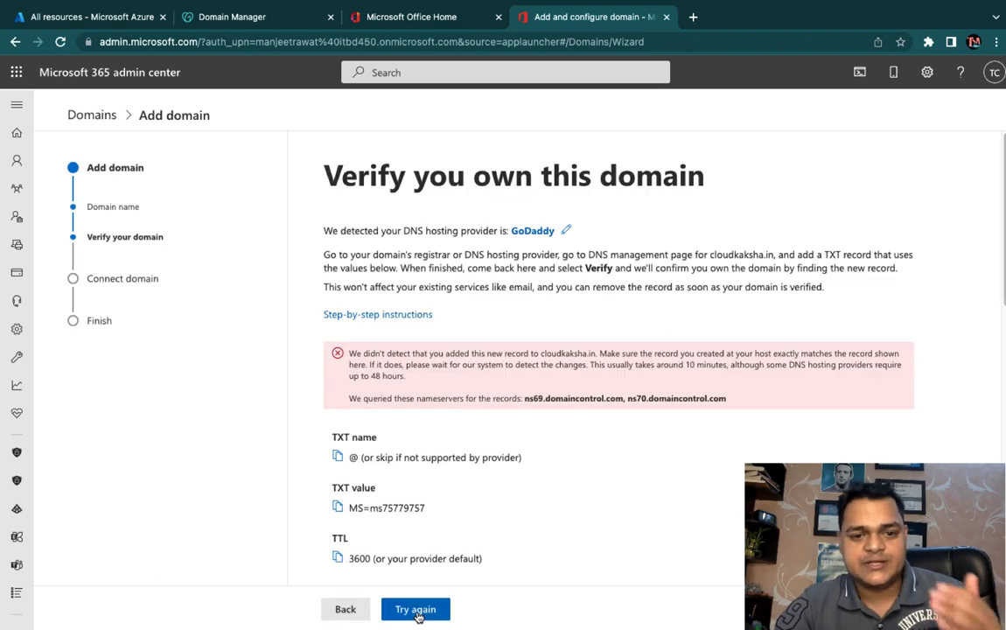
scroll(474, 500, down, 3)
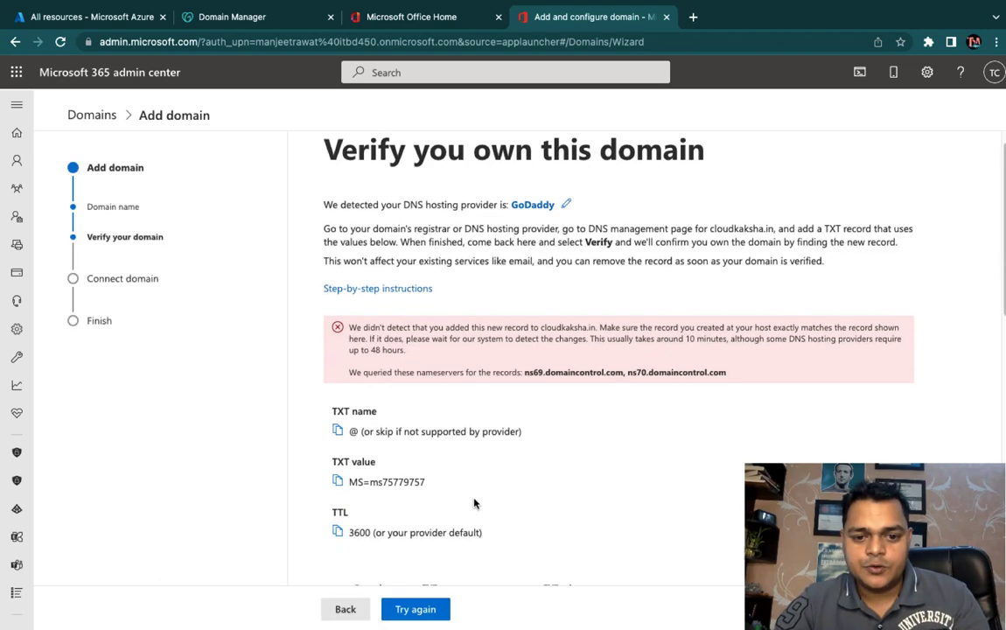
scroll(474, 501, down, 2)
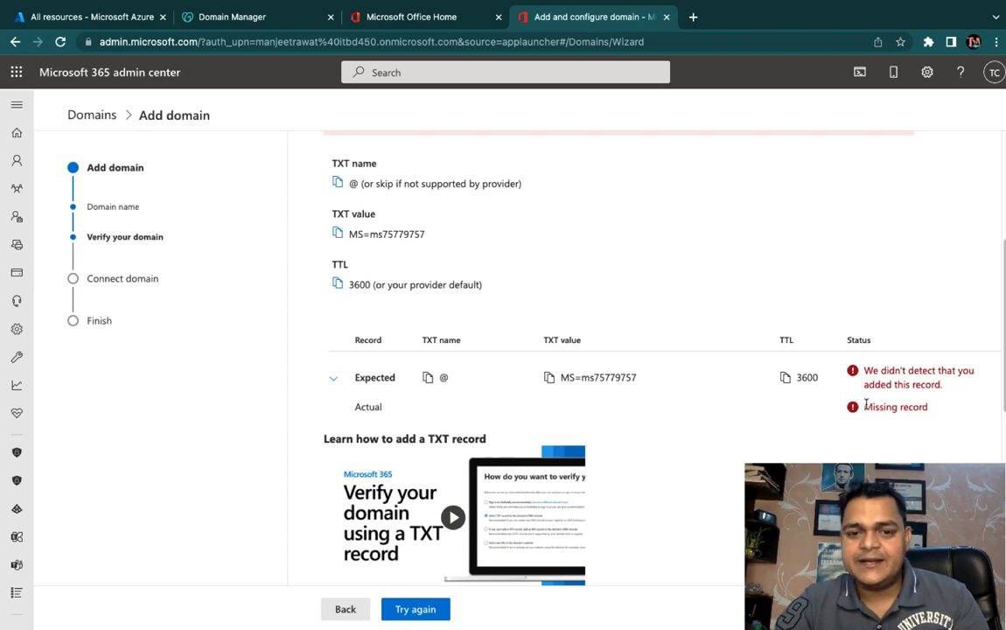
scroll(865, 405, up, 2)
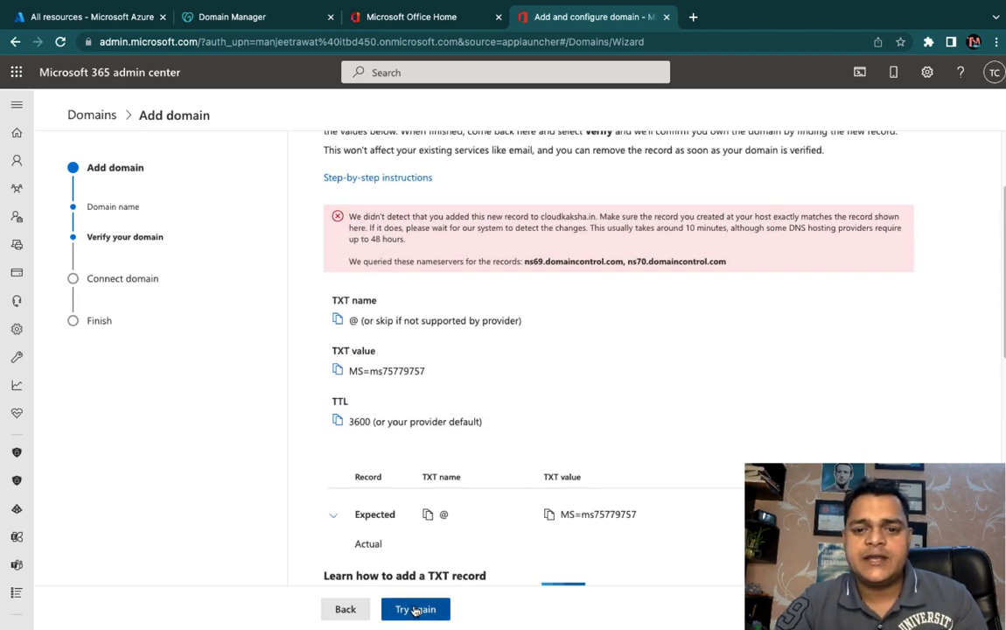
click(415, 610)
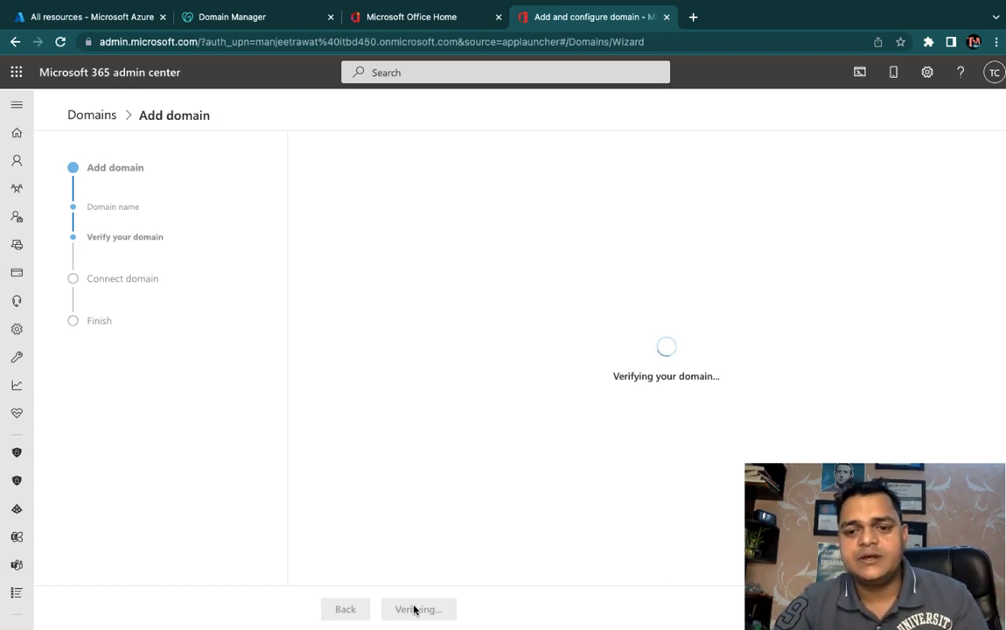
click(415, 609)
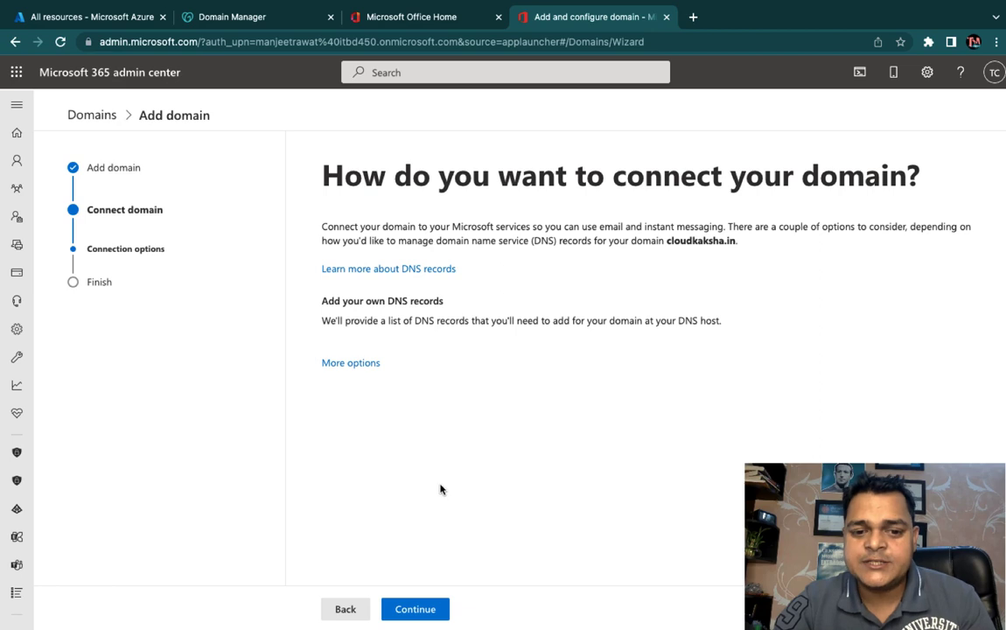
Step: Choose to add your own DNS records and show the expected MX record cloudkaksha-in.mail.protection.outlook.com
click(409, 616)
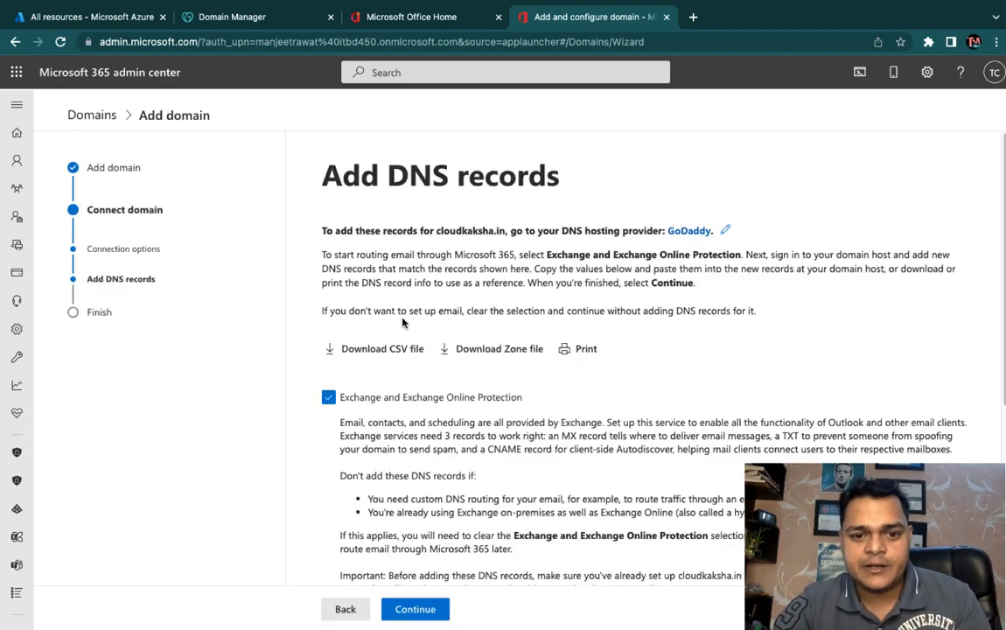
scroll(402, 322, down, 5)
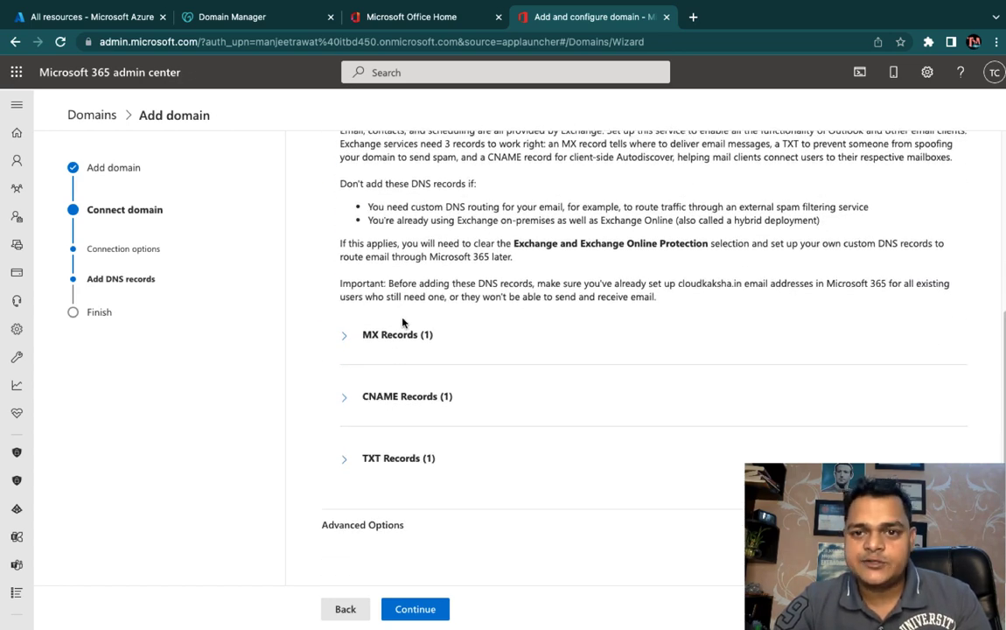
click(344, 335)
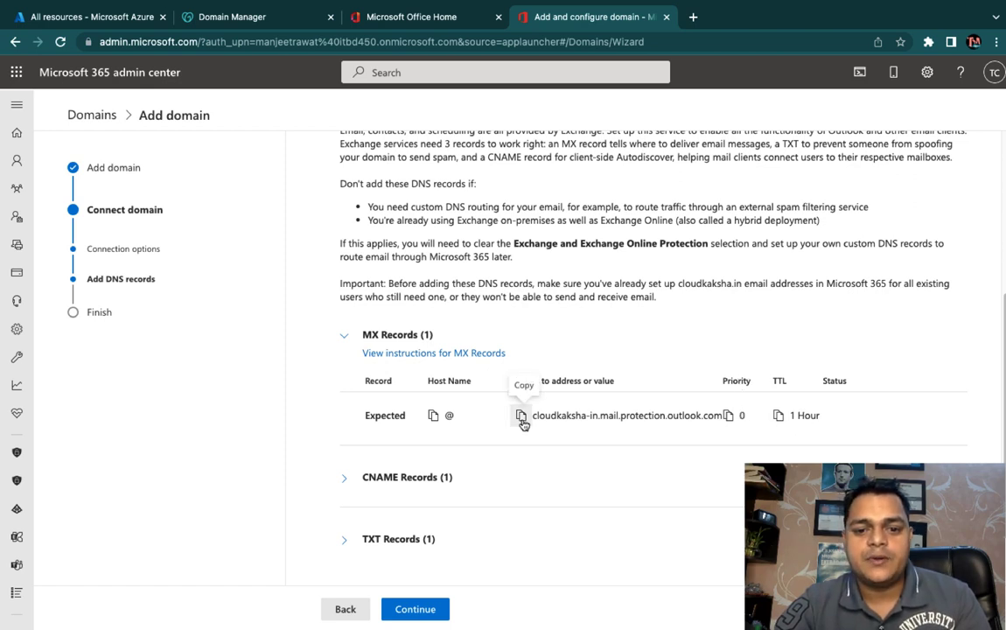
click(223, 19)
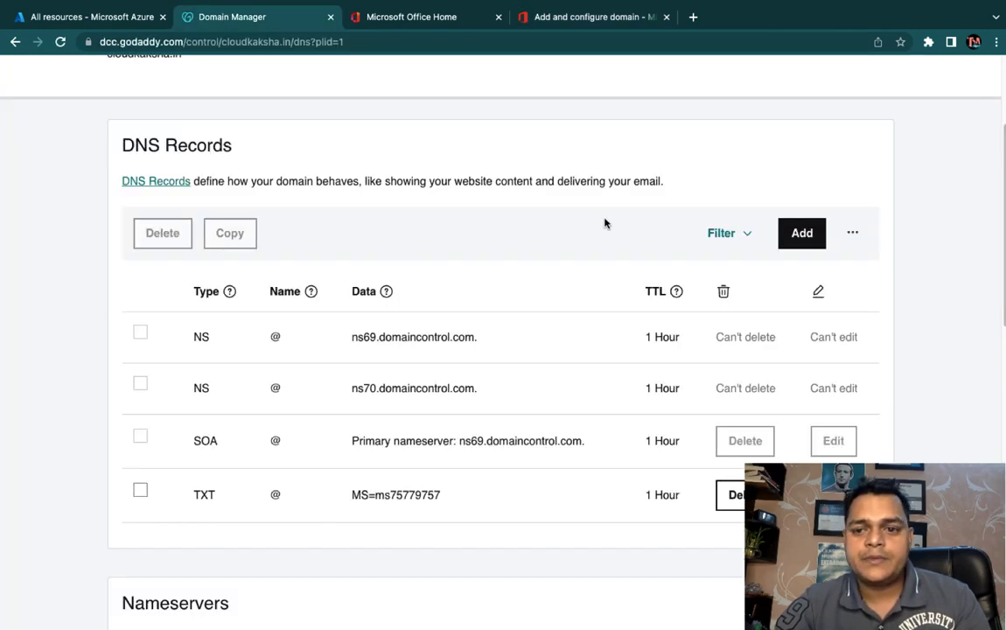
Step: Start a new GoDaddy MX record with name @ and priority 0
click(801, 235)
click(202, 354)
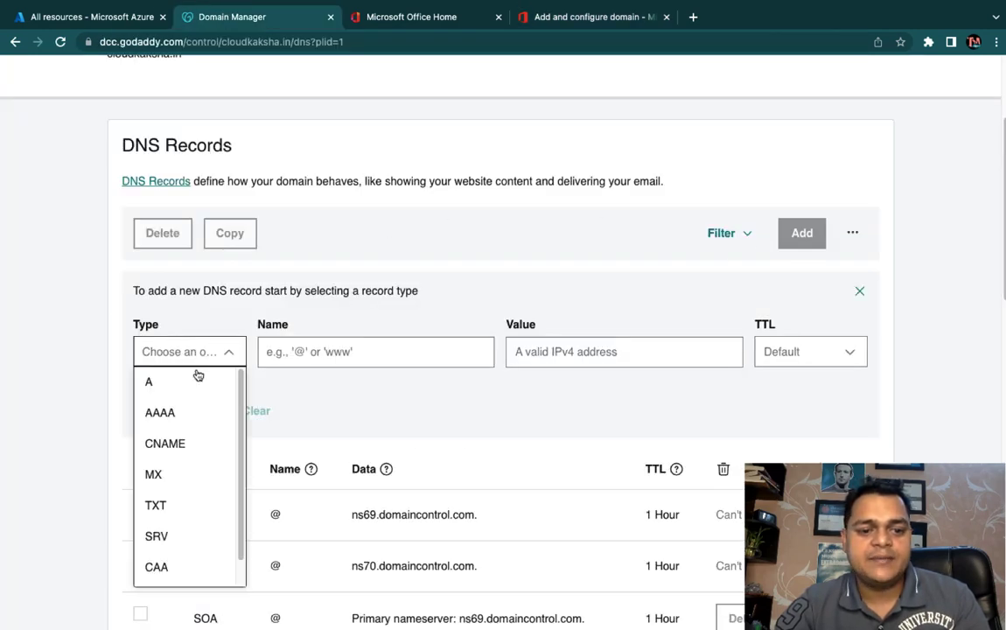
click(156, 474)
click(313, 350)
click(343, 389)
click(478, 350)
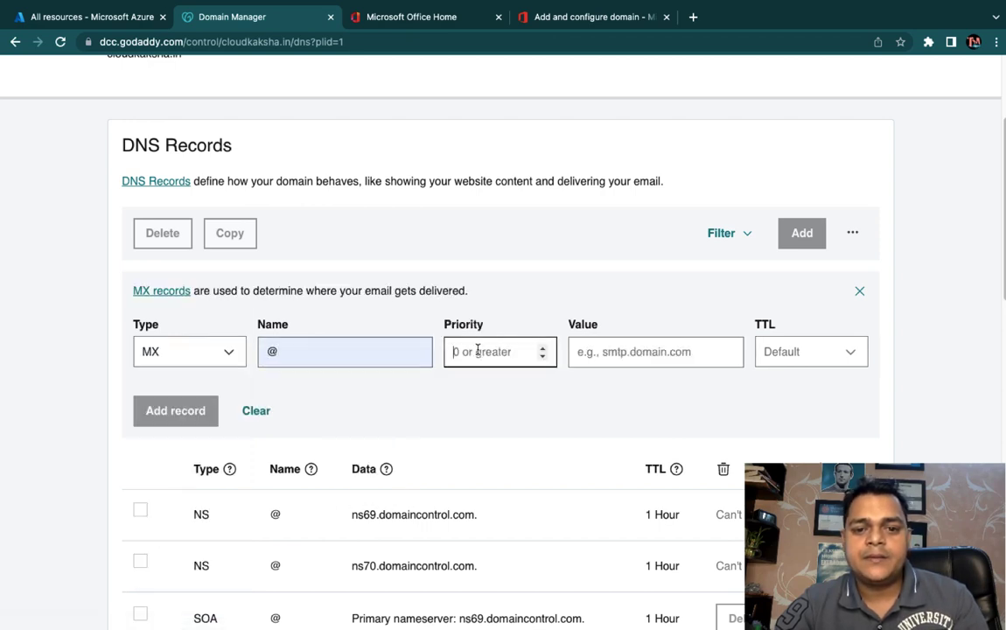
text(0)
Step: Point the MX record to cloudkaksha-in.mail.protection.outlook.com with 1 Hour TTL and save it
click(636, 350)
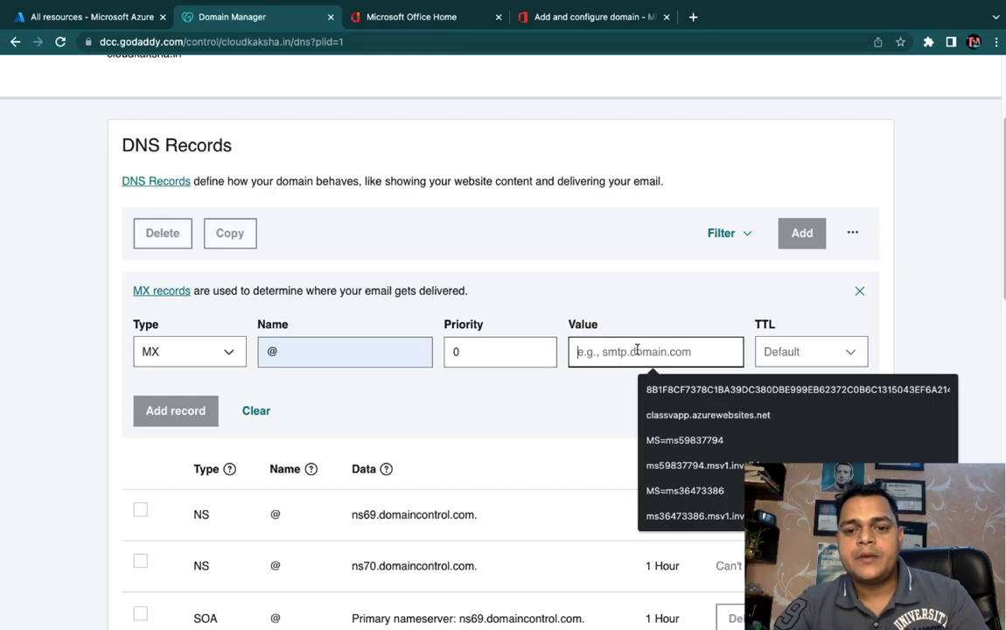
text(cloudkaksha-in.mail.protection.outlook.com)
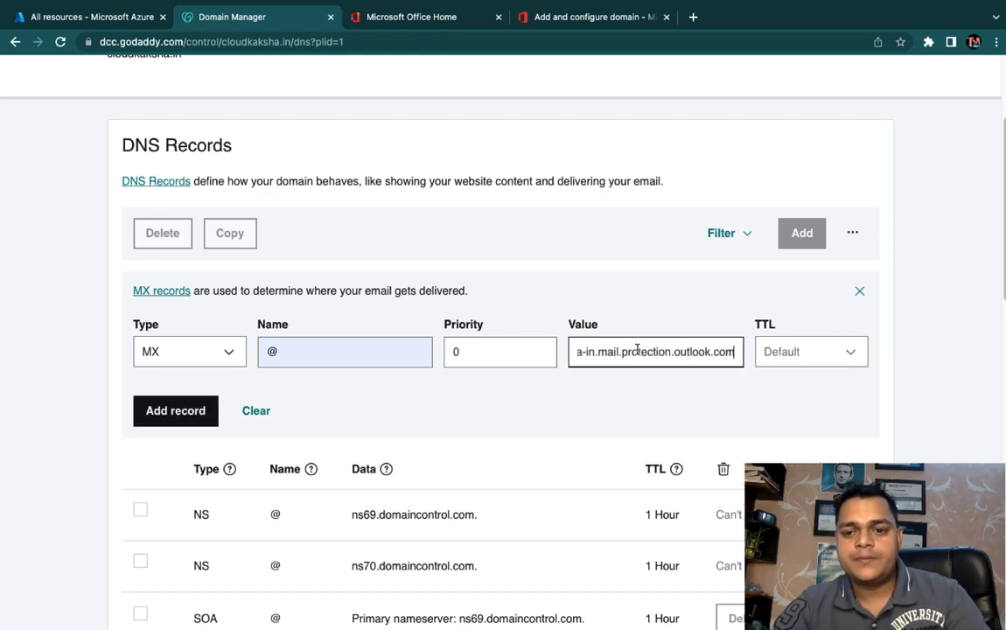
click(799, 352)
click(778, 411)
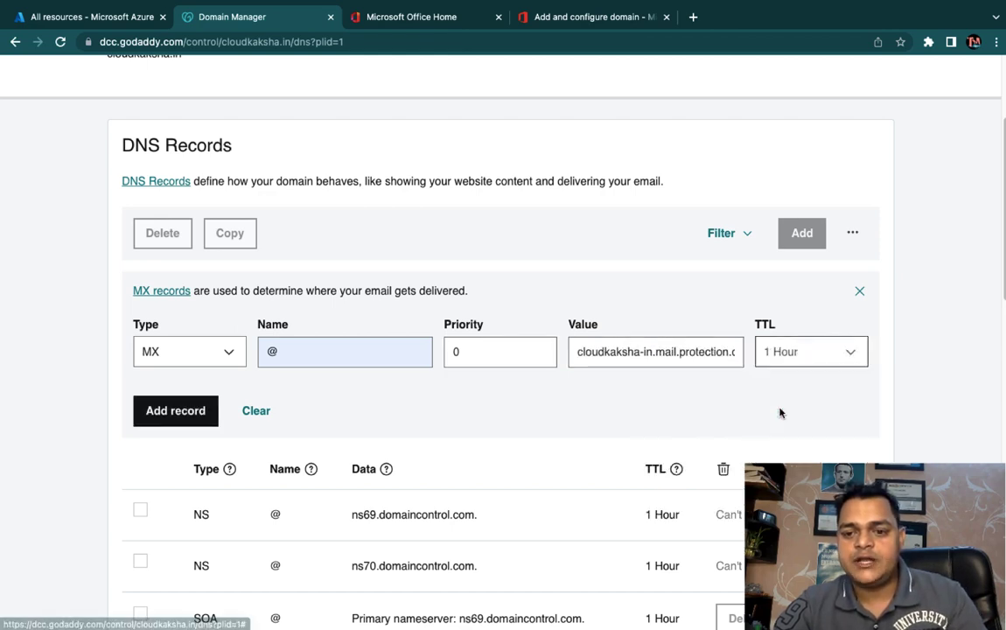
click(186, 414)
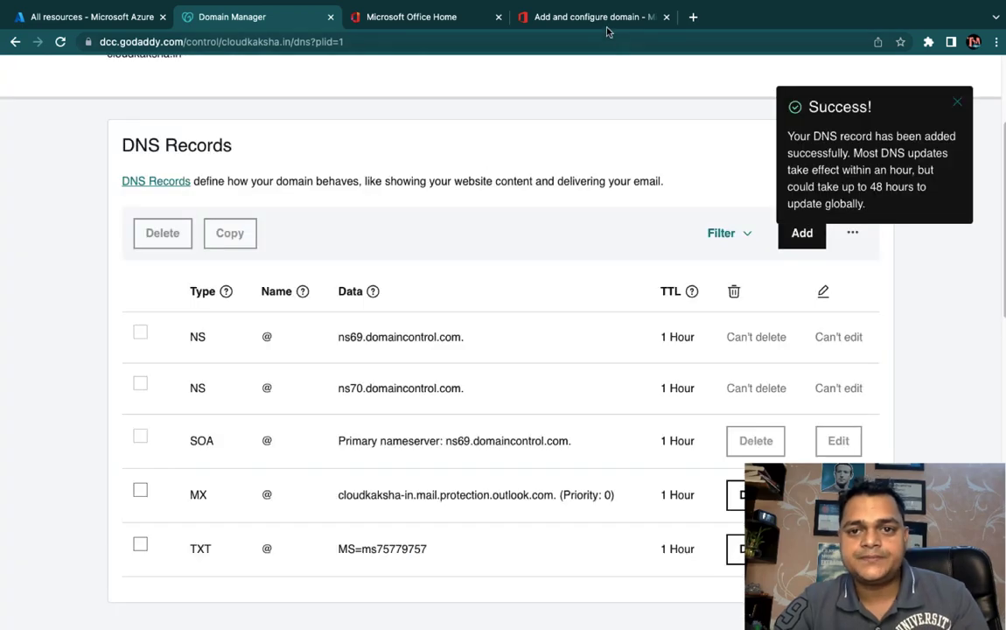
click(549, 23)
scroll(398, 350, down, 2)
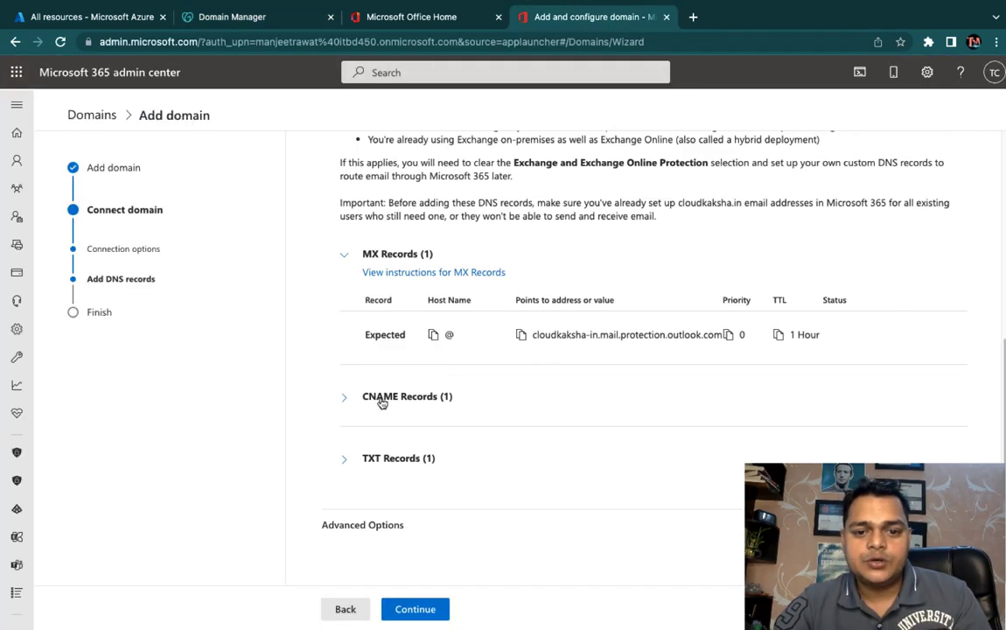
Step: Show the expected autodiscover CNAME record and copy its autodiscover.outlook.com target
click(345, 396)
scroll(440, 427, down, 2)
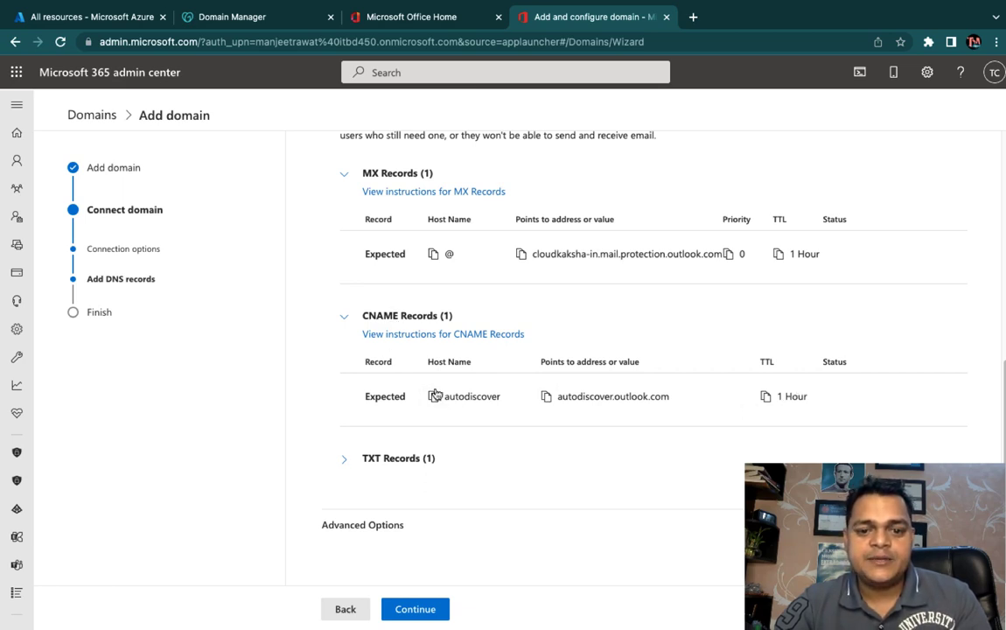
click(546, 398)
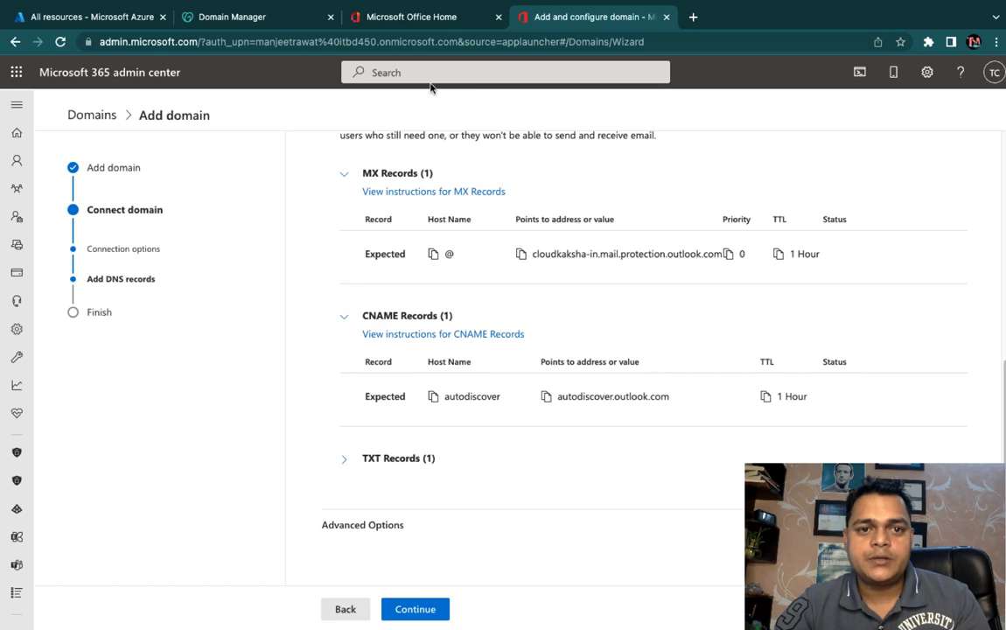
click(245, 17)
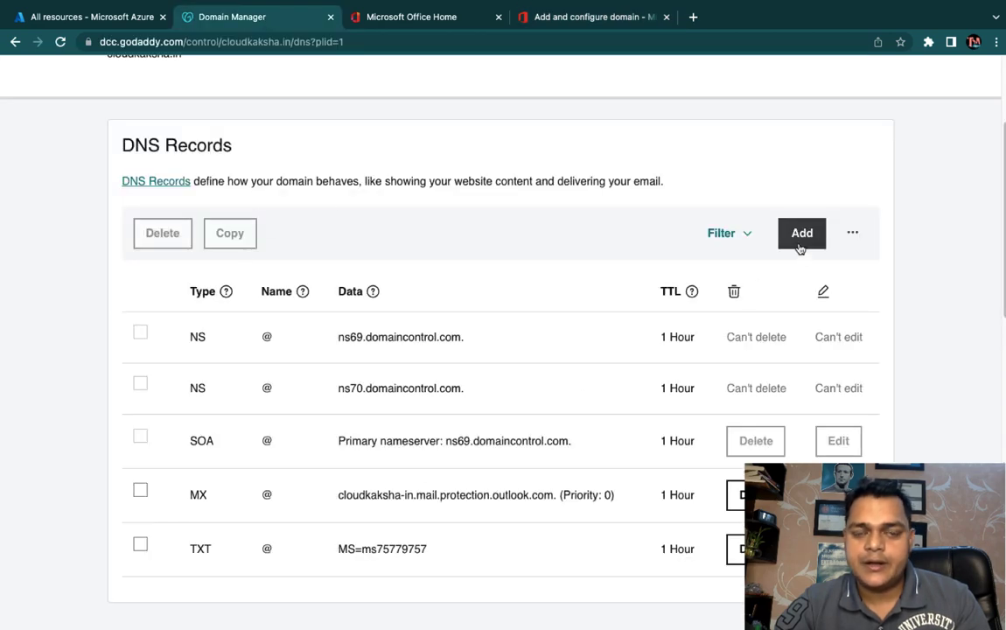
Step: Add a CNAME record autodiscover pointing to autodiscover.outlook.com with a 1 Hour TTL in GoDaddy
click(801, 238)
click(228, 348)
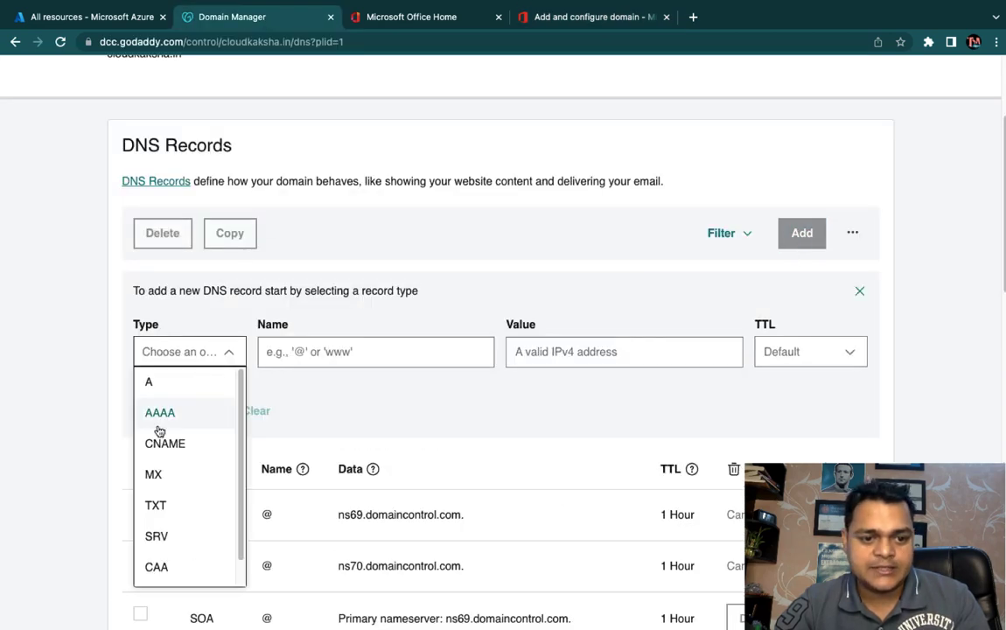
click(164, 443)
click(340, 343)
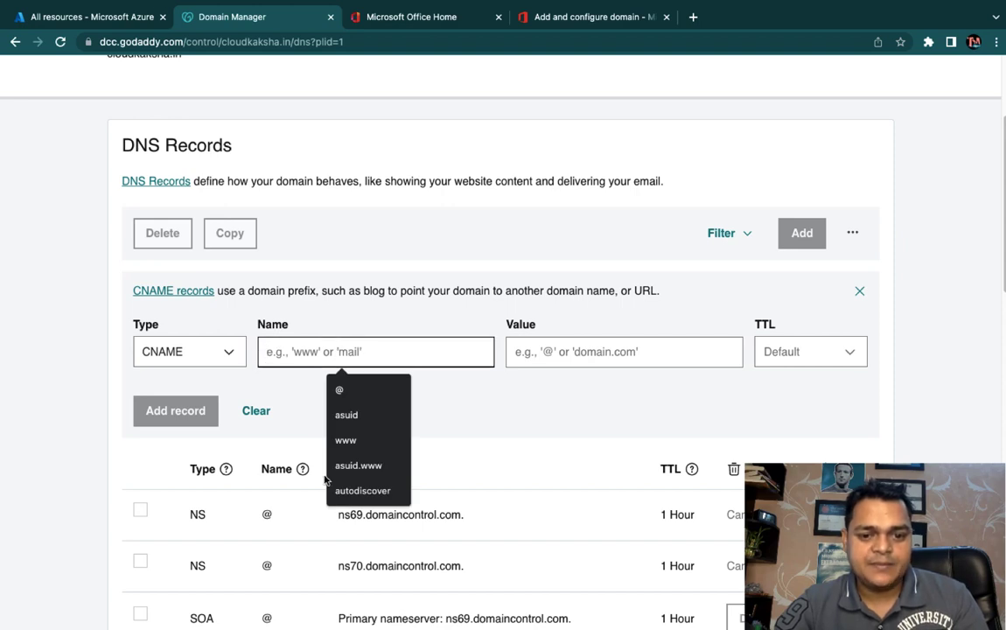
click(362, 490)
click(546, 344)
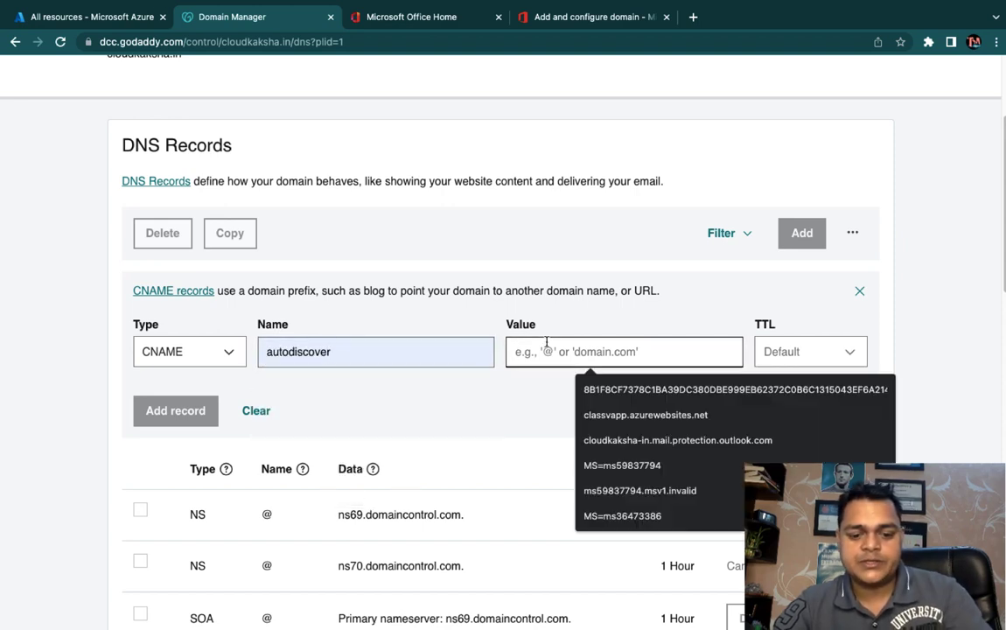
key(ctrl+v)
click(759, 357)
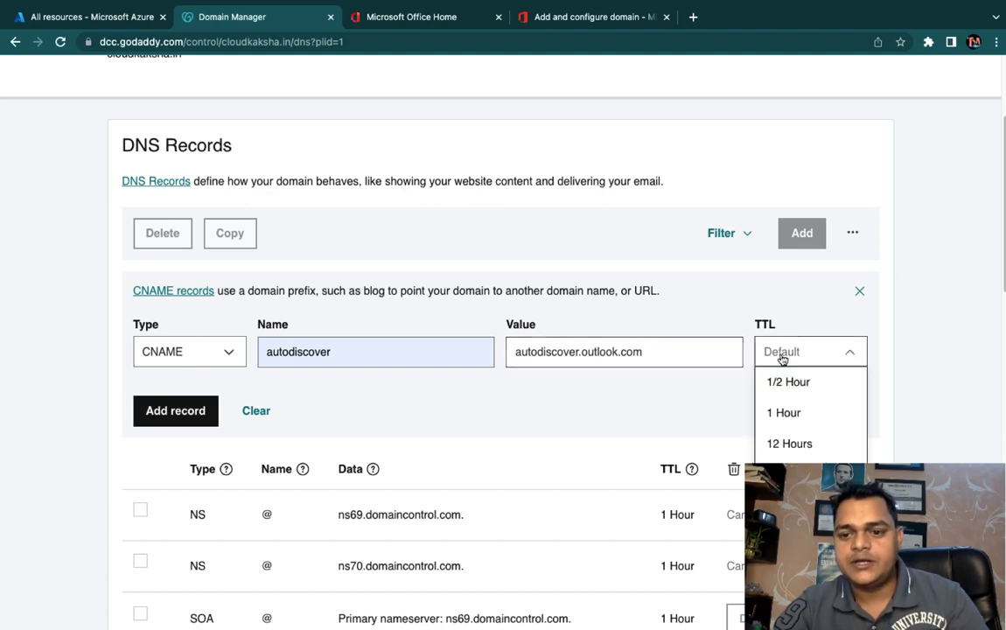
click(771, 411)
click(171, 414)
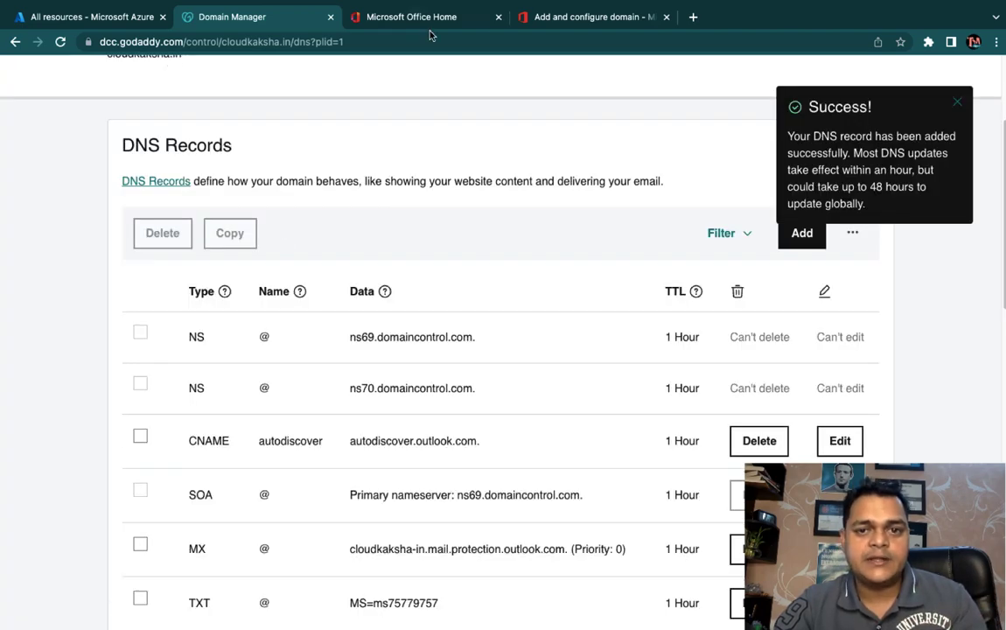
click(600, 16)
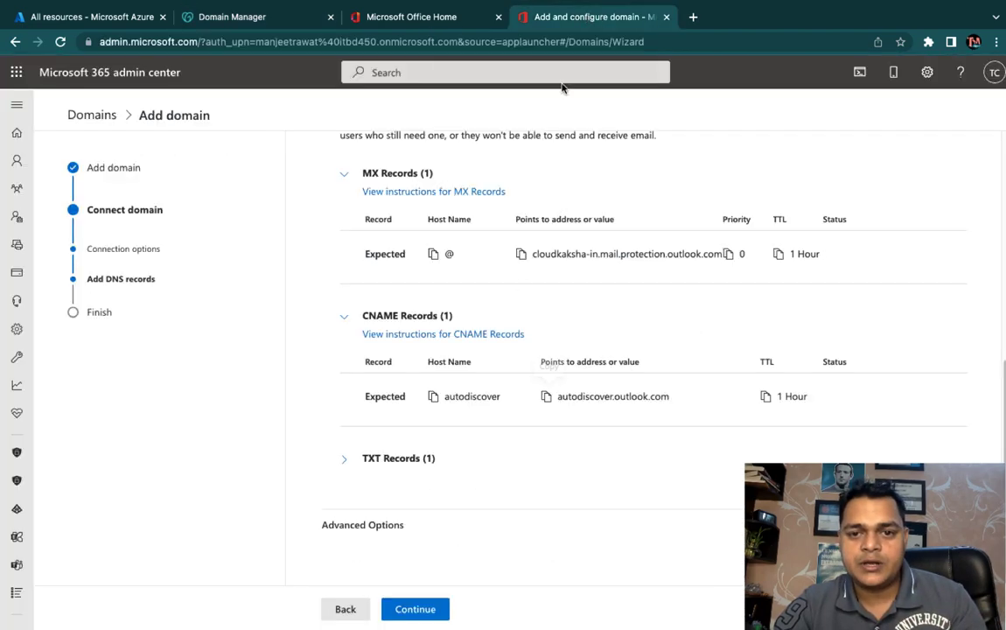
Step: Expand TXT Records in Microsoft 365 and copy the expected v=spf1 SPF value
click(342, 468)
scroll(440, 466, down, 1)
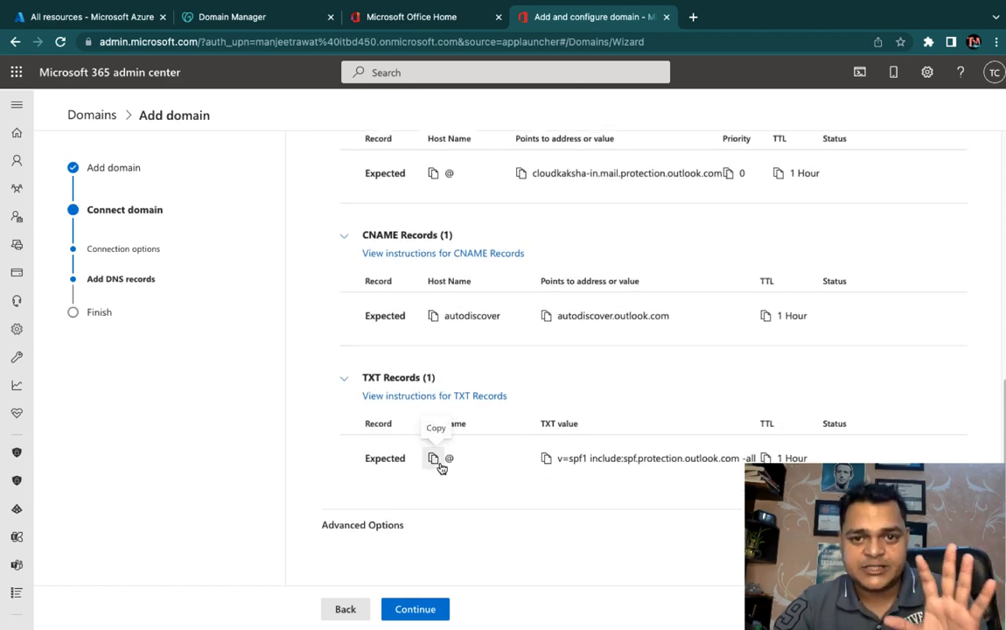
click(546, 461)
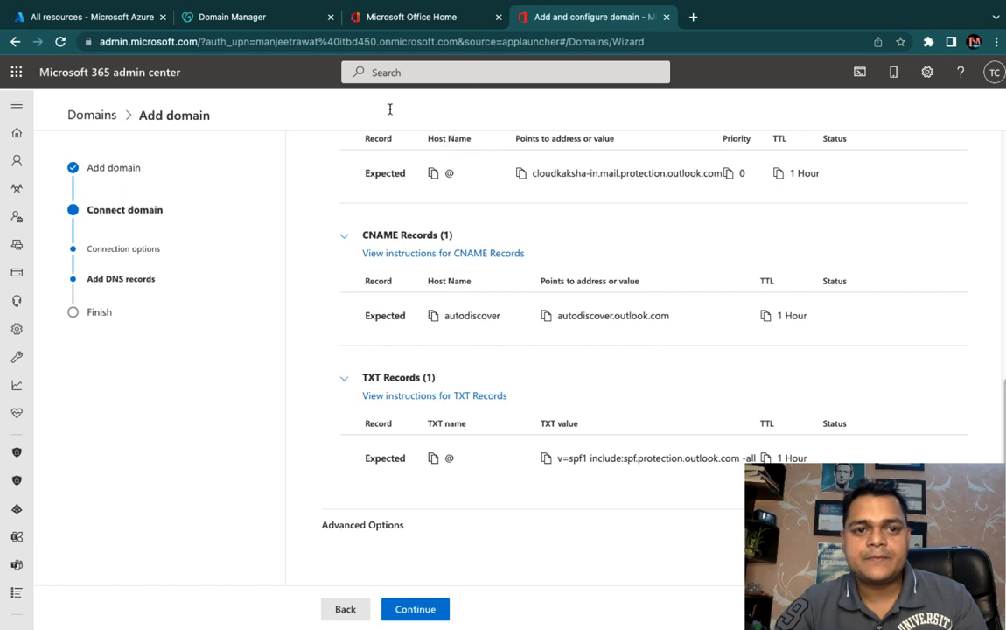
Step: Start a new DNS record in GoDaddy Domain Manager and open its record type list
click(243, 18)
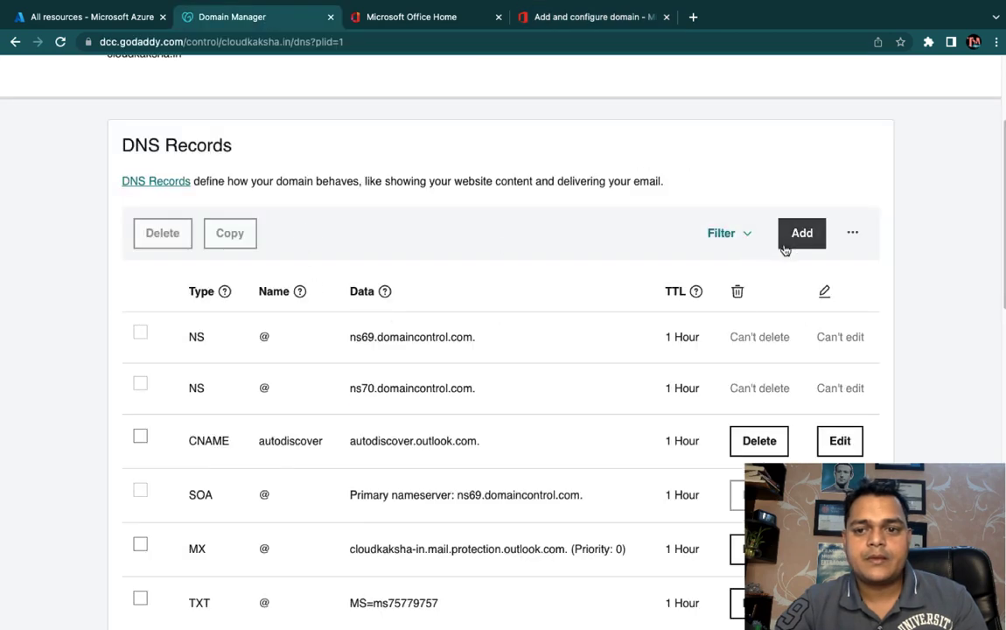
click(787, 241)
click(220, 354)
Step: Create a TXT record for @ with value v=spf1 include:spf.protection.outlook.com -all
click(178, 385)
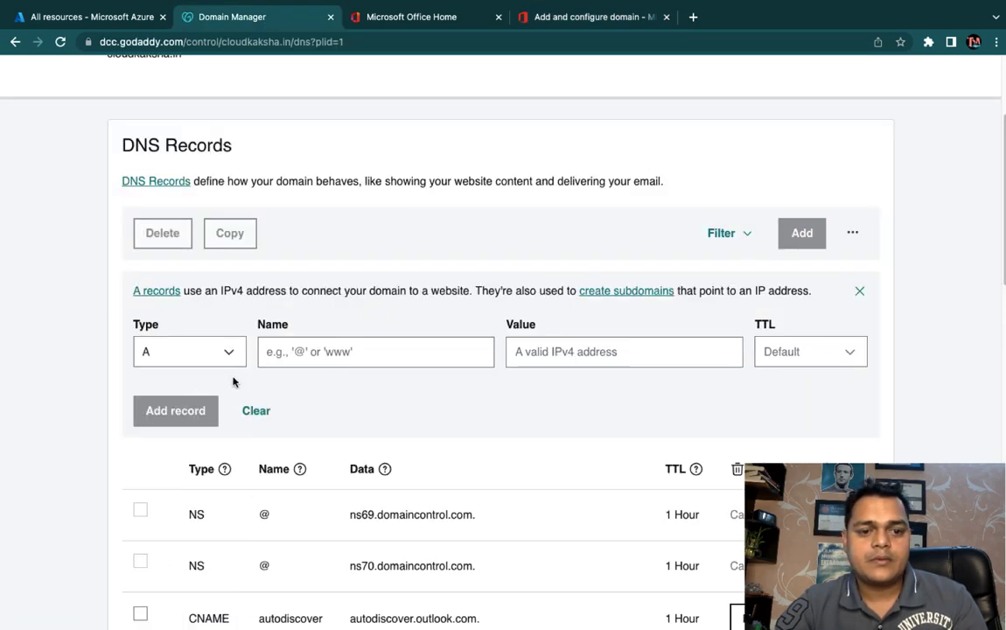
click(224, 351)
click(179, 506)
click(314, 351)
click(337, 387)
click(567, 351)
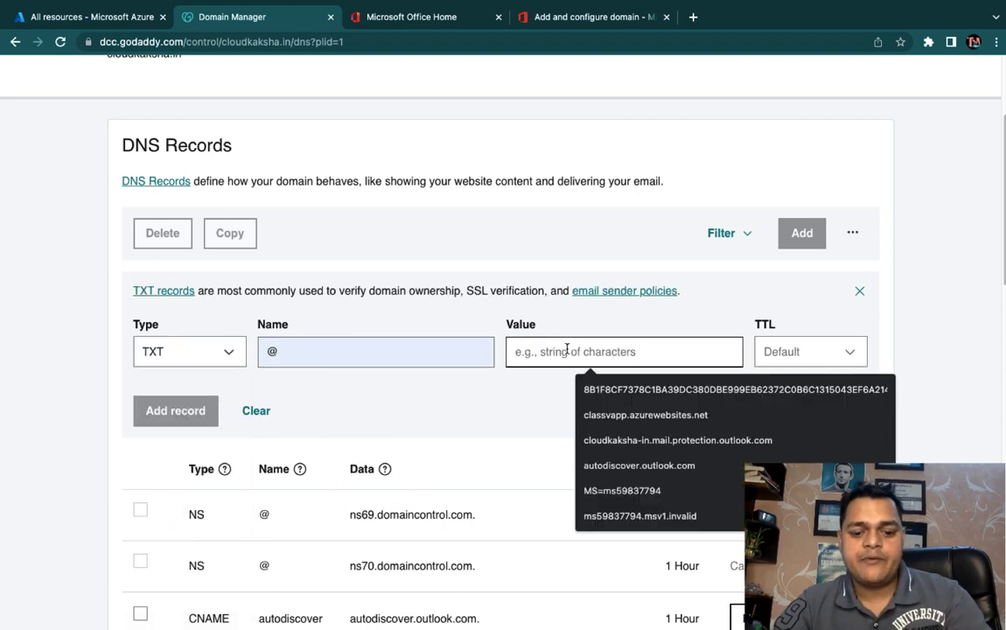
key(super+v)
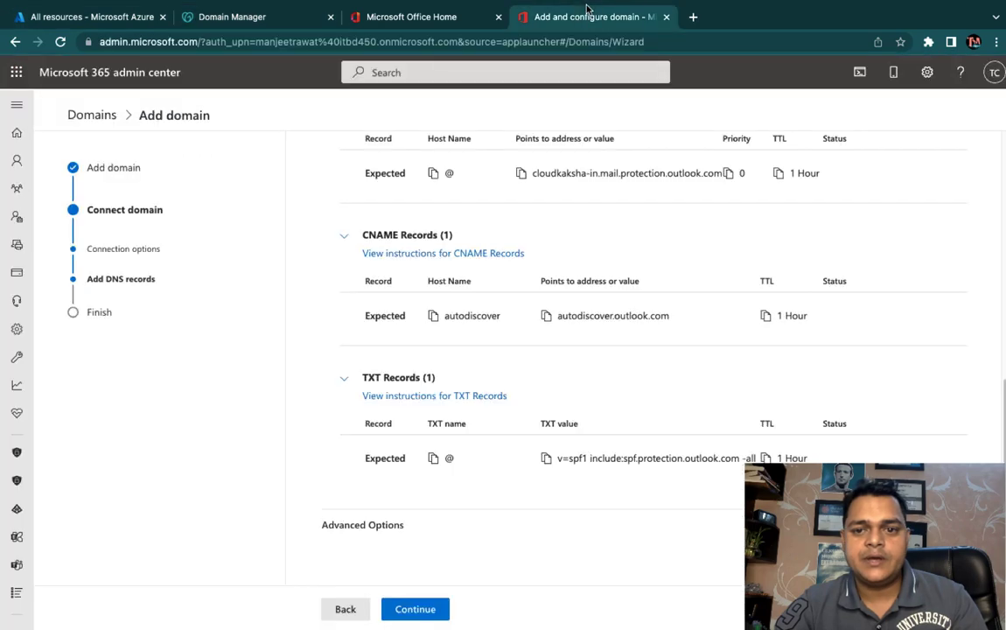
Step: Check the expected value in Microsoft 365, set TTL to 1 Hour, and save the TXT record
click(526, 18)
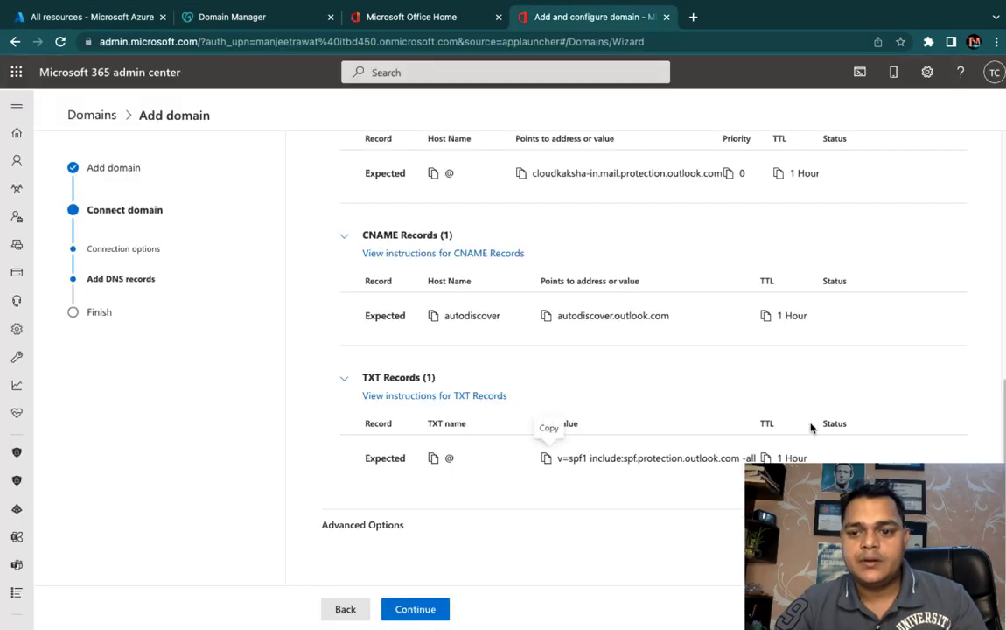
click(392, 11)
click(223, 13)
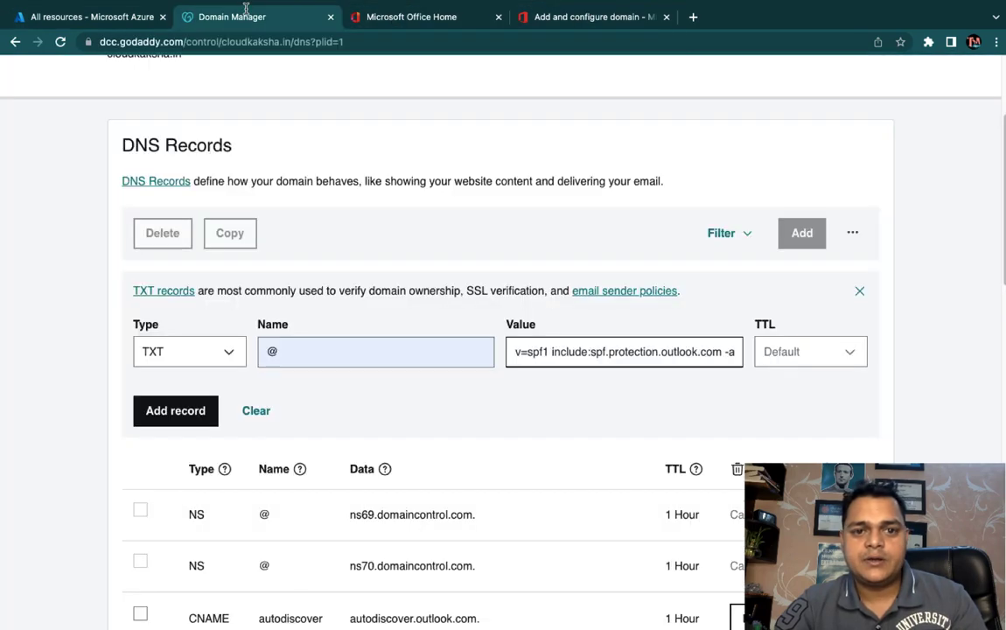
click(796, 352)
click(783, 412)
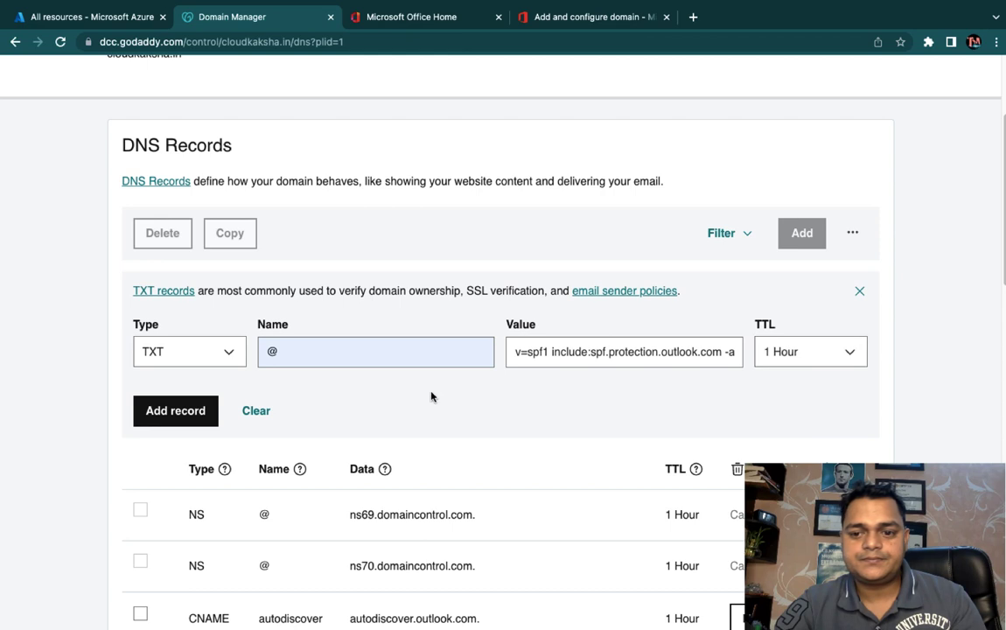
click(181, 412)
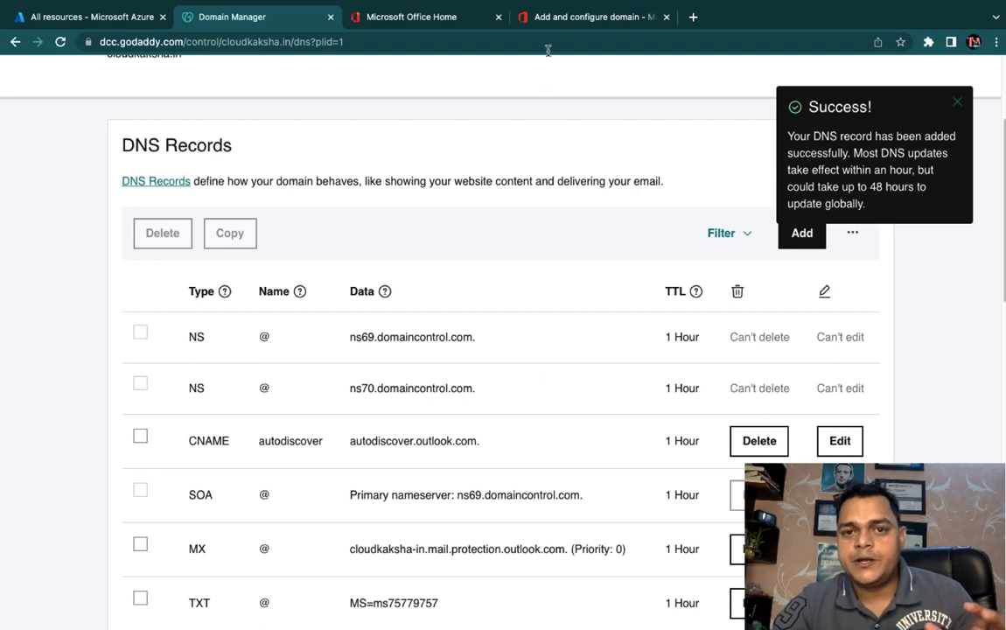
click(562, 18)
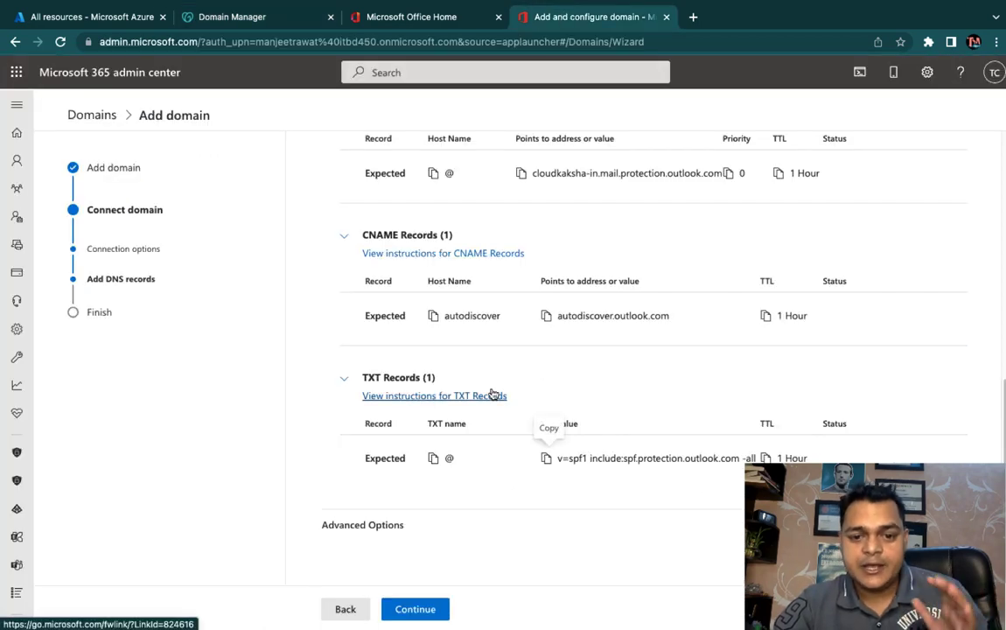
Step: Verify the added DNS records until cloudkaksha.in reports Domain setup is complete
click(415, 611)
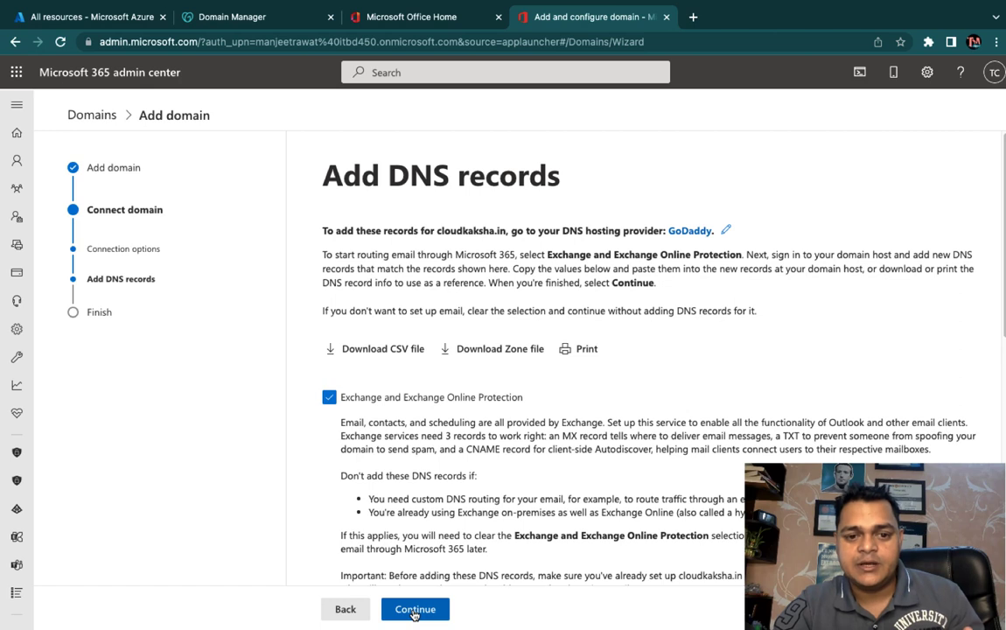
click(414, 612)
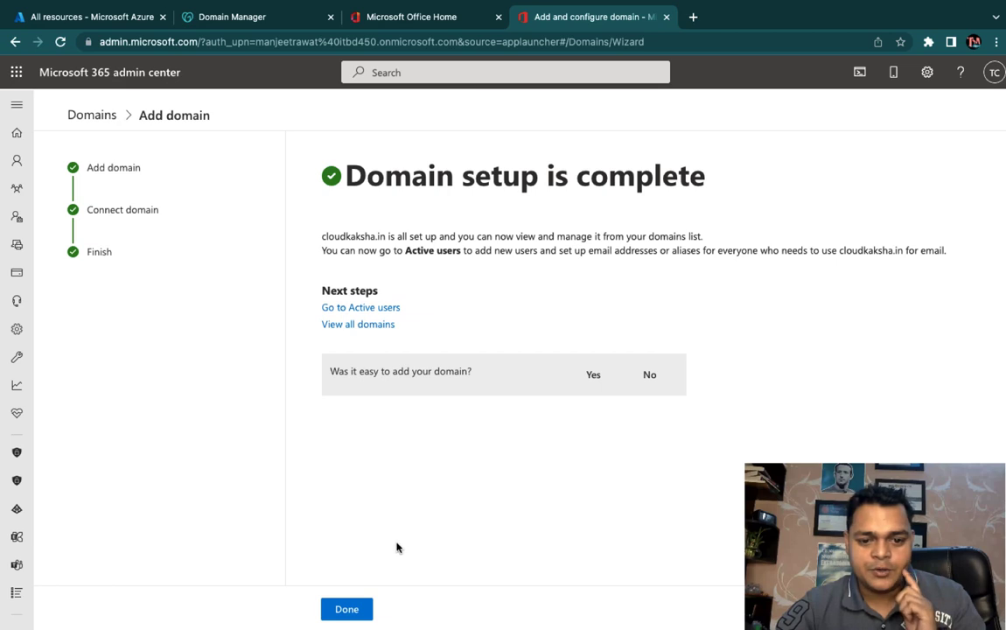
Step: Close the finished domain setup and start Add a user from the Active users list
click(346, 612)
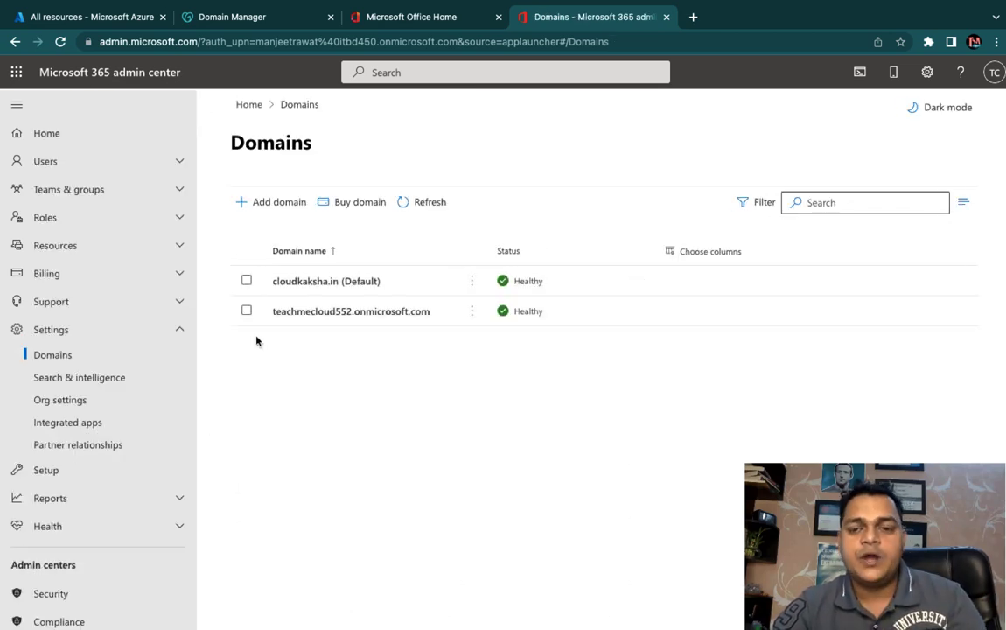
click(45, 161)
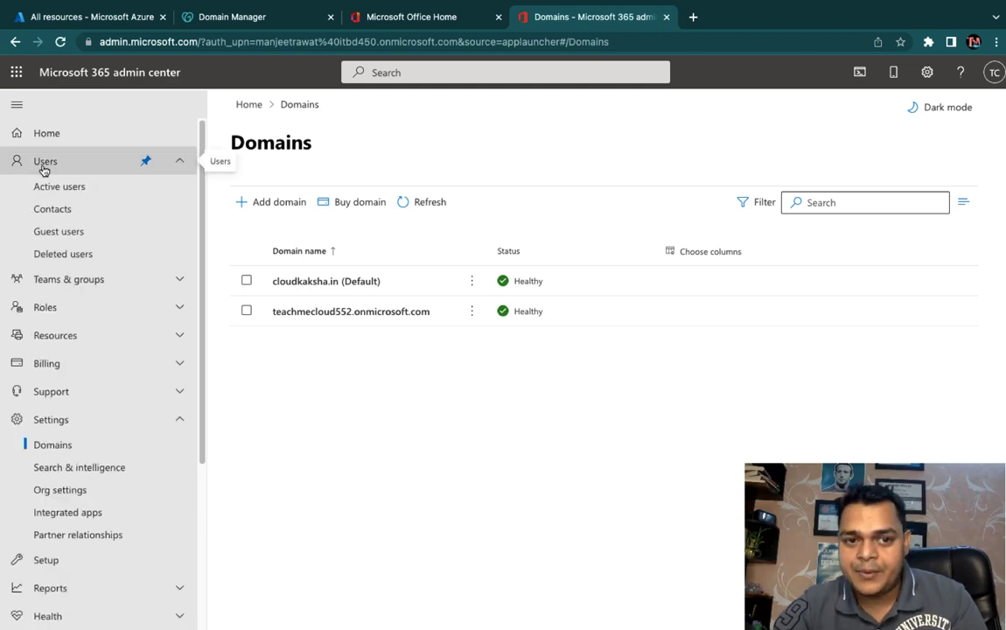
click(57, 188)
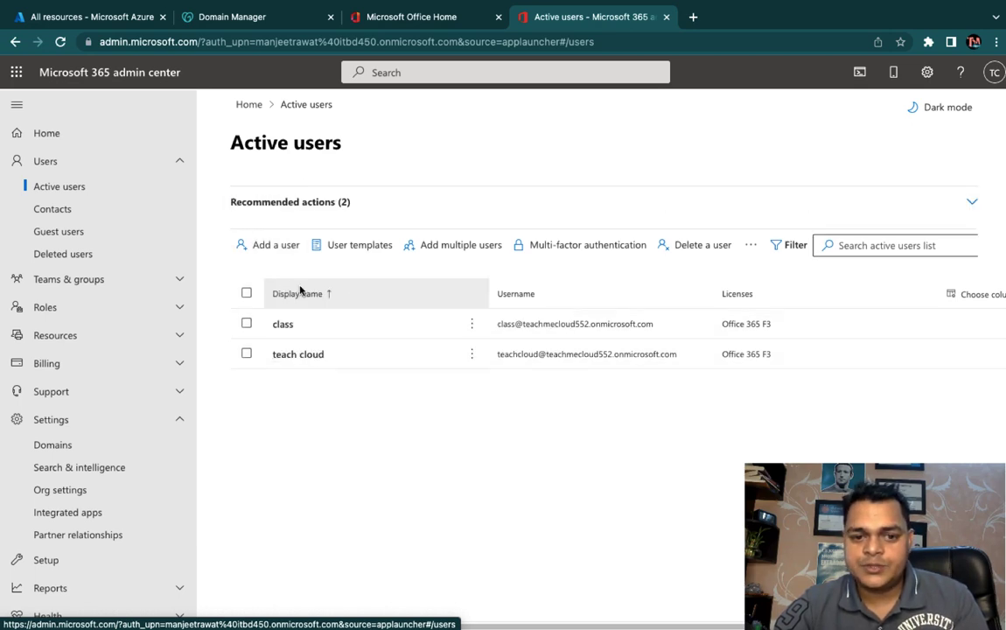
click(267, 244)
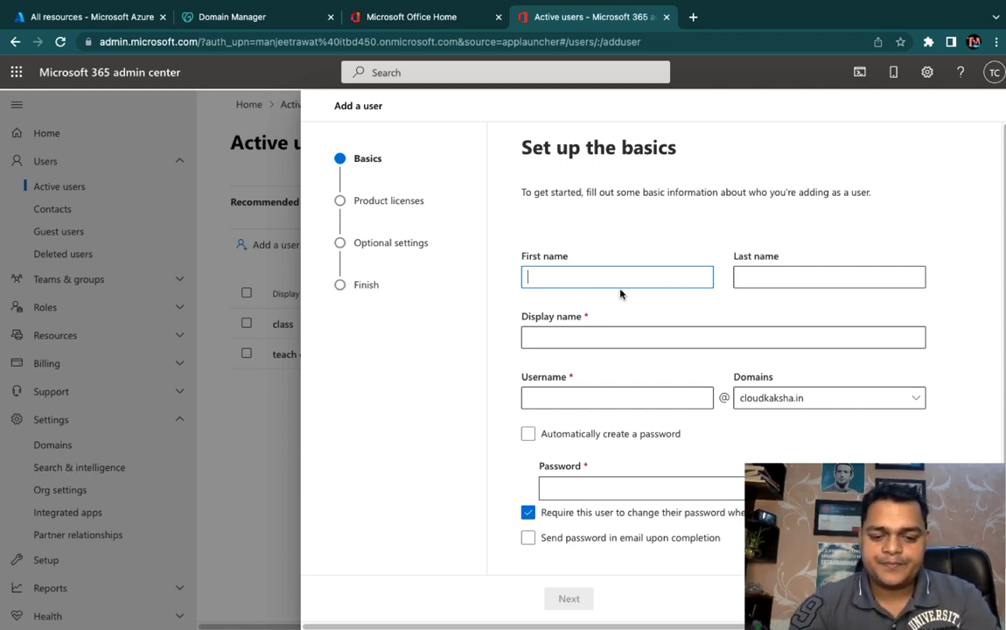
Step: Enter abc as the new user's first name, display name and username
text(abc)
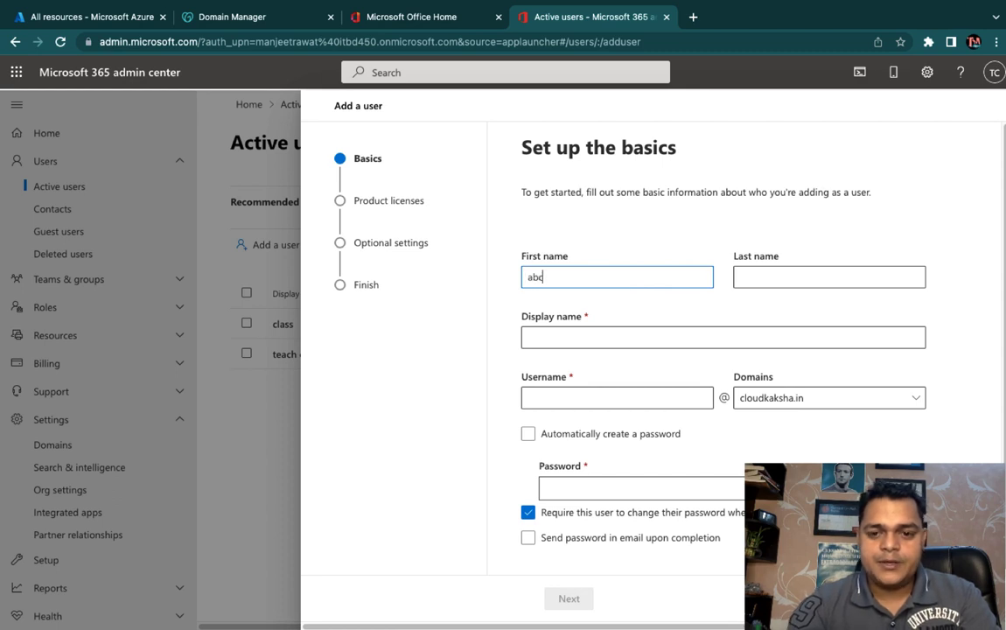
click(638, 335)
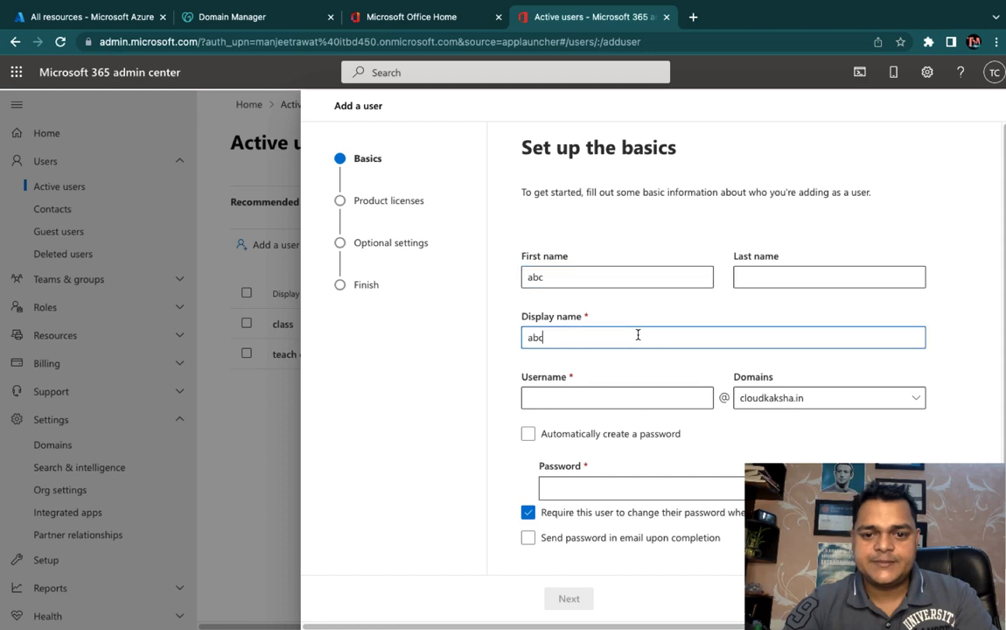
click(571, 395)
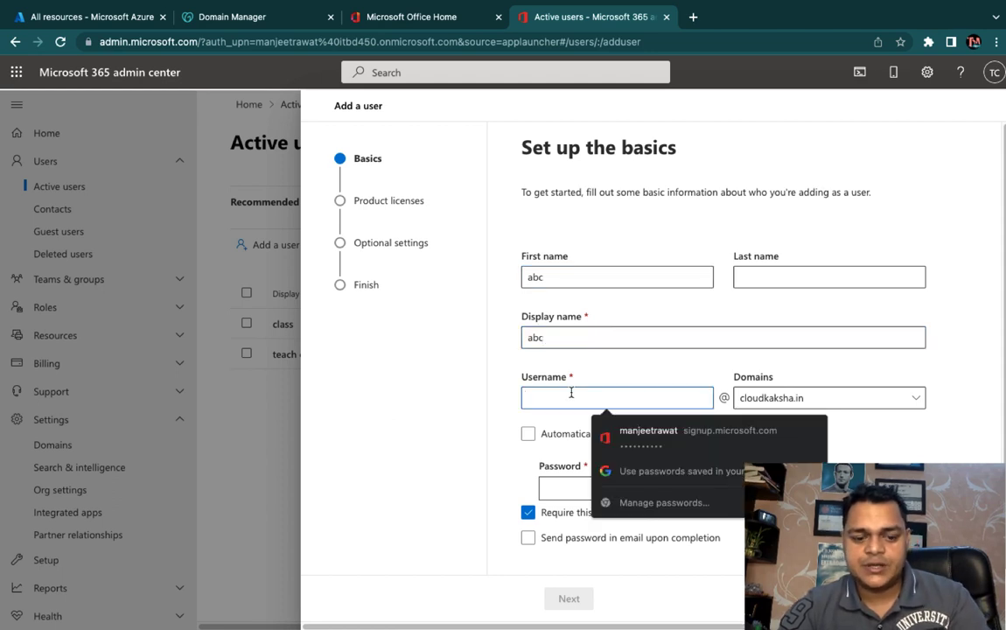
text(abc)
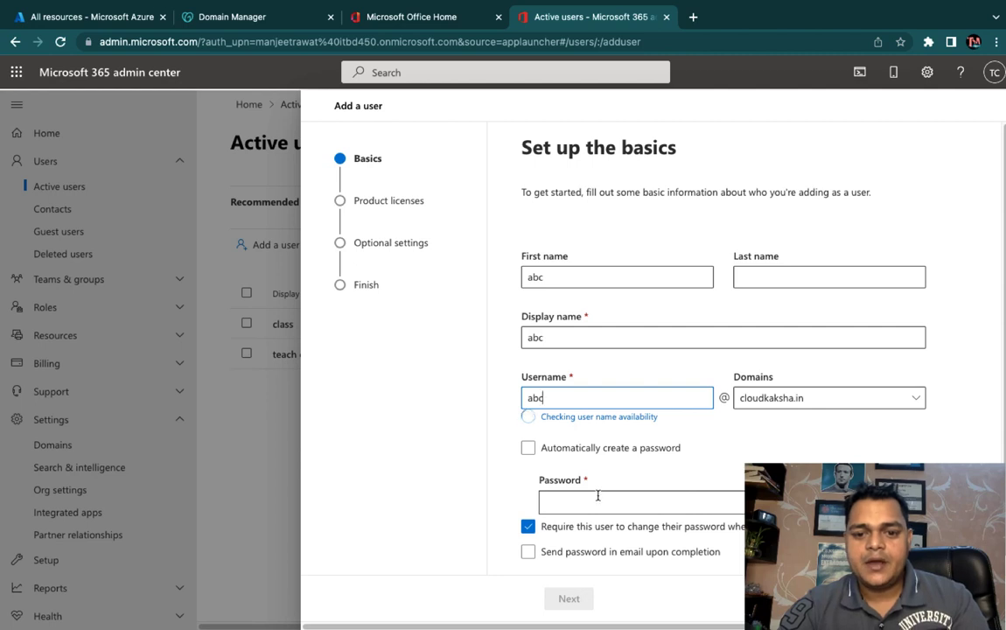
Step: Set a manual password, turn off the forced password change at sign-in, and continue
click(597, 495)
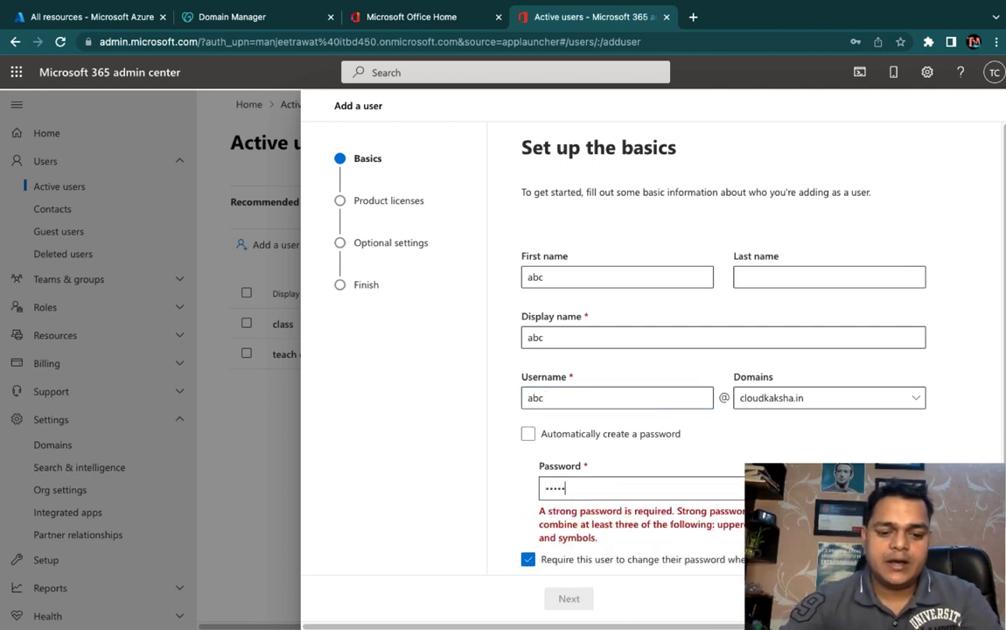
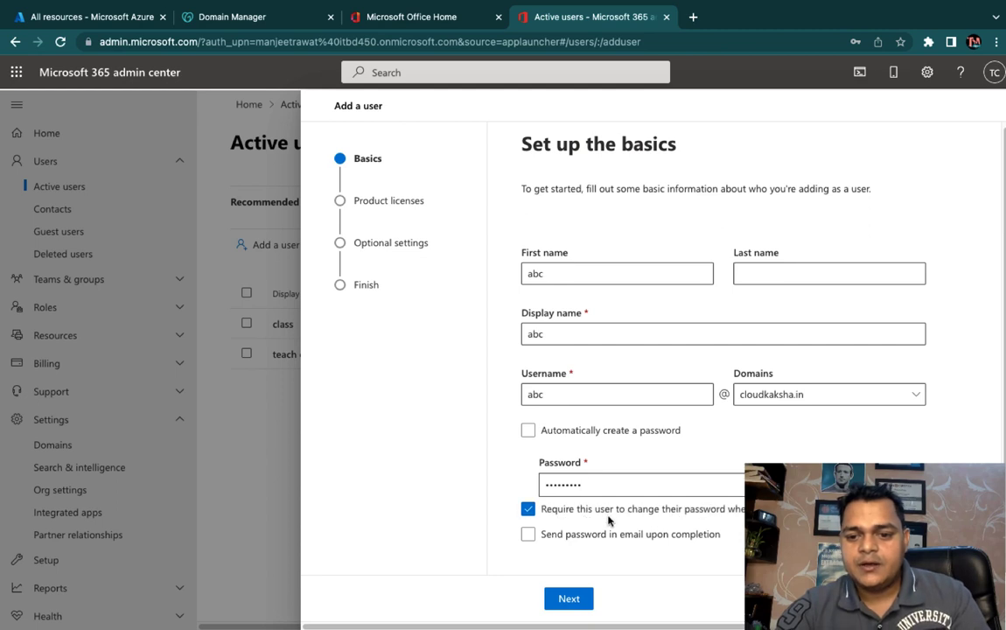
click(529, 509)
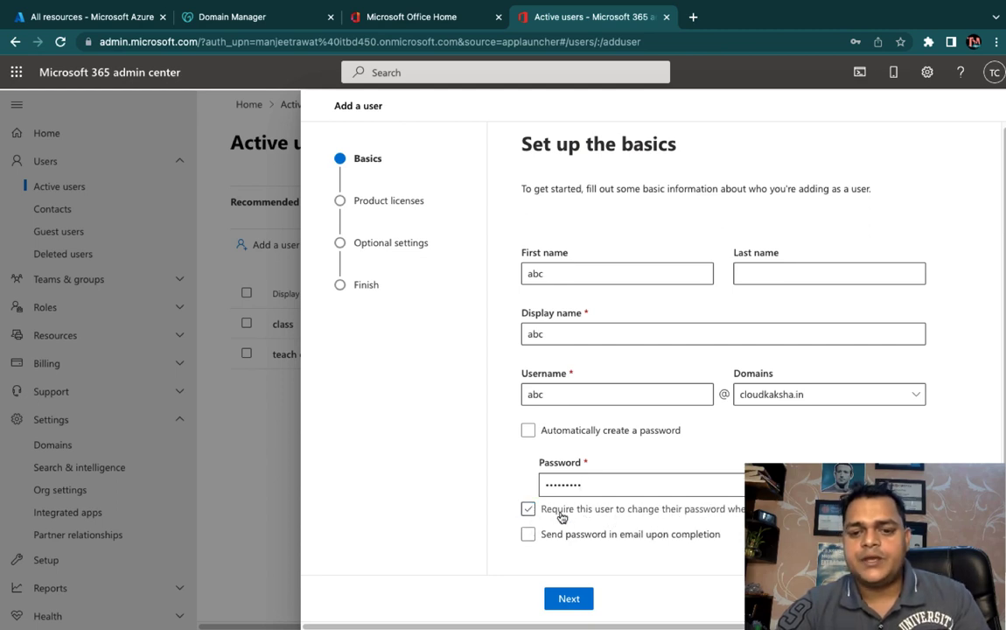
click(527, 509)
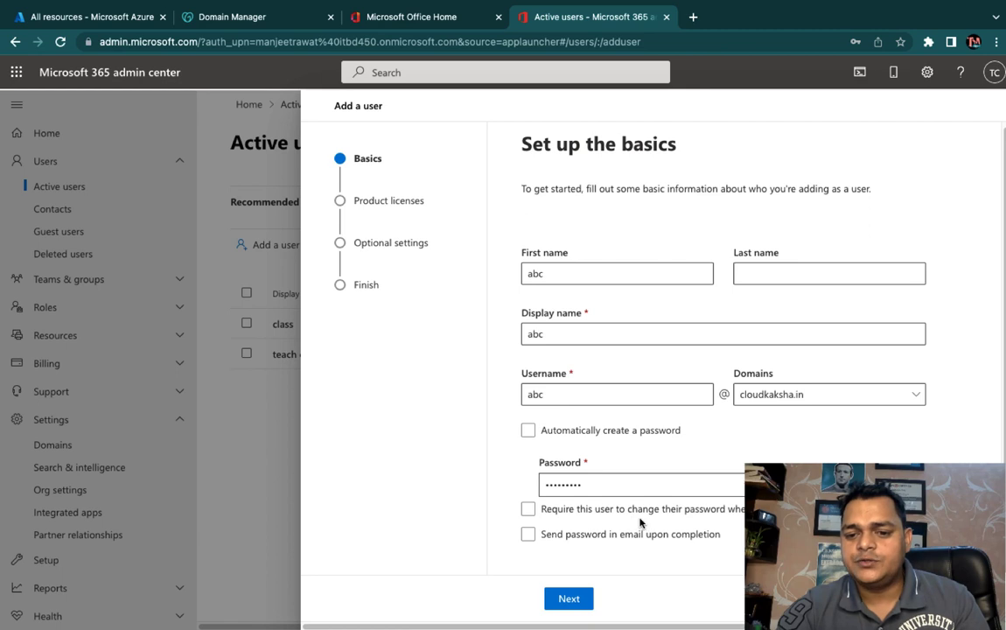
click(528, 509)
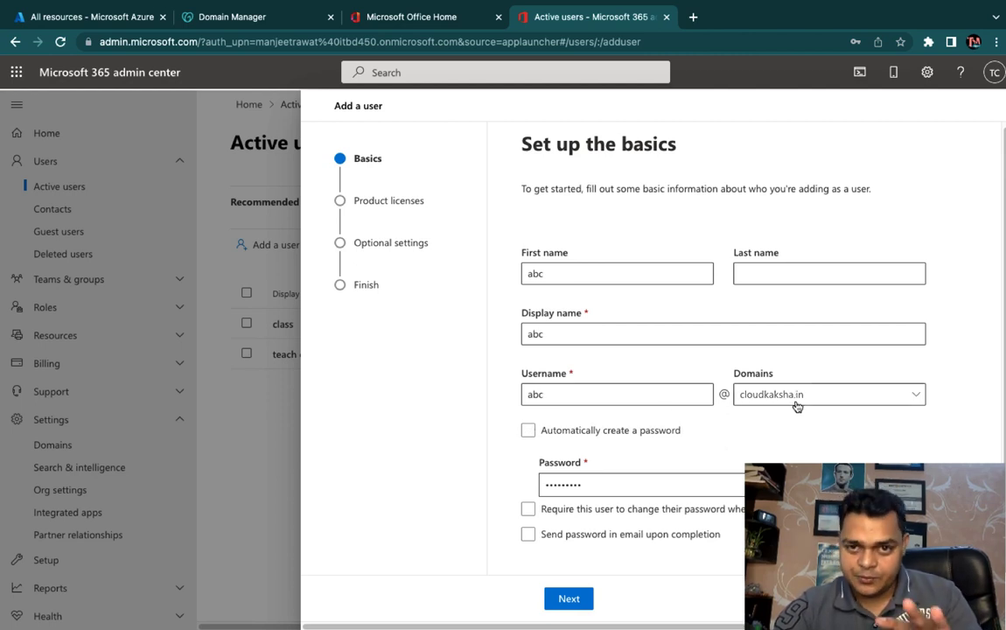
click(569, 598)
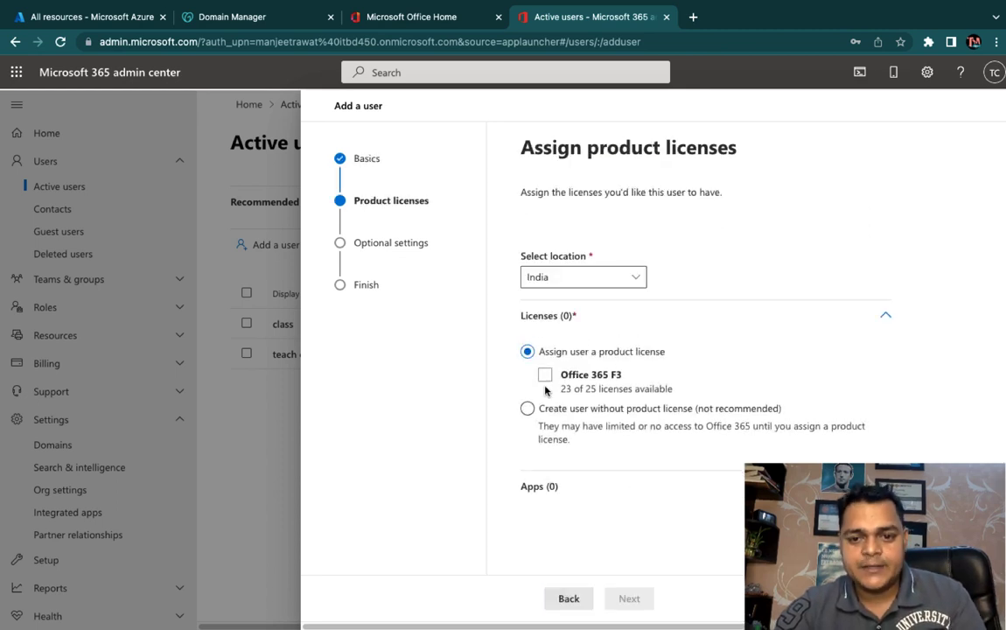
Step: Assign abc an Office 365 F3 licence and finish adding the user after review
click(547, 375)
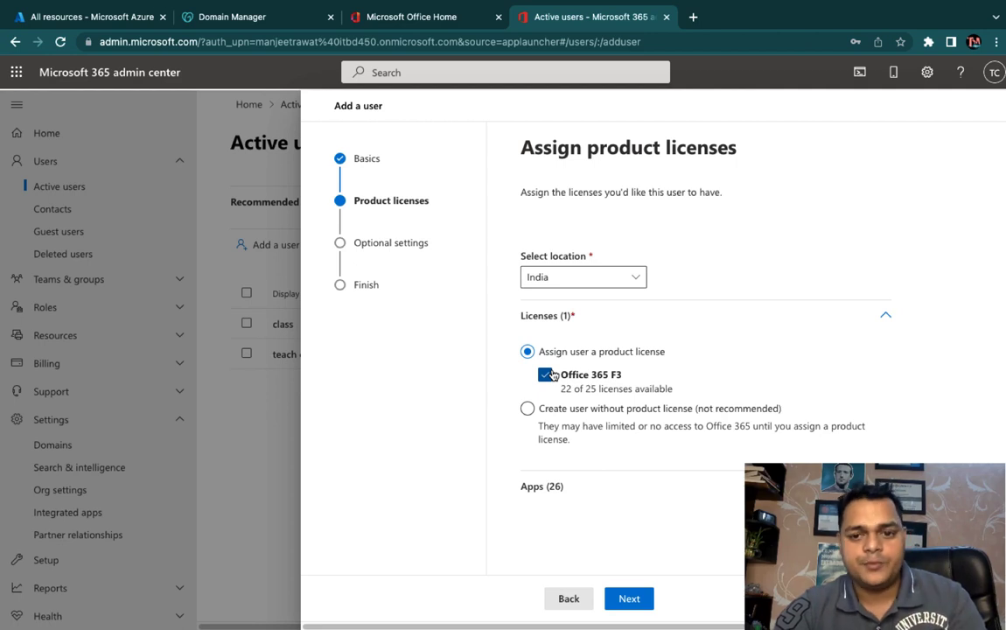
click(635, 603)
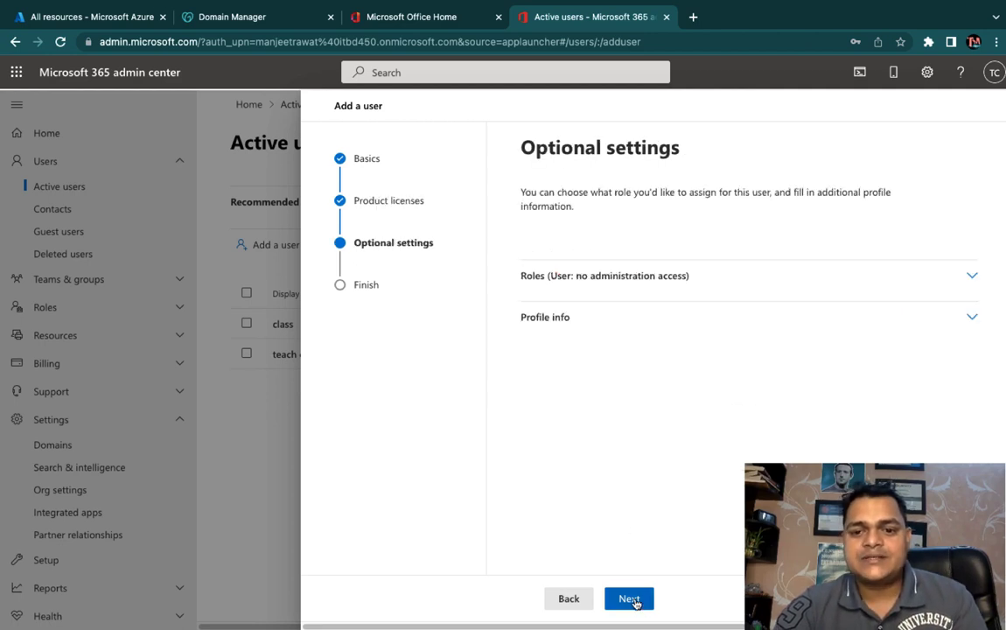
click(628, 599)
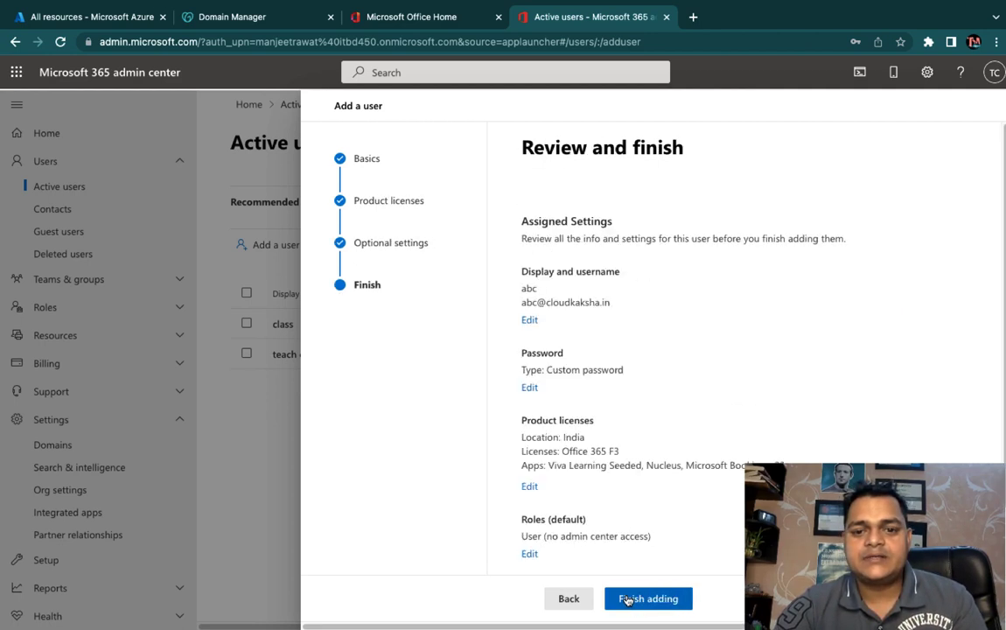
click(563, 598)
click(561, 599)
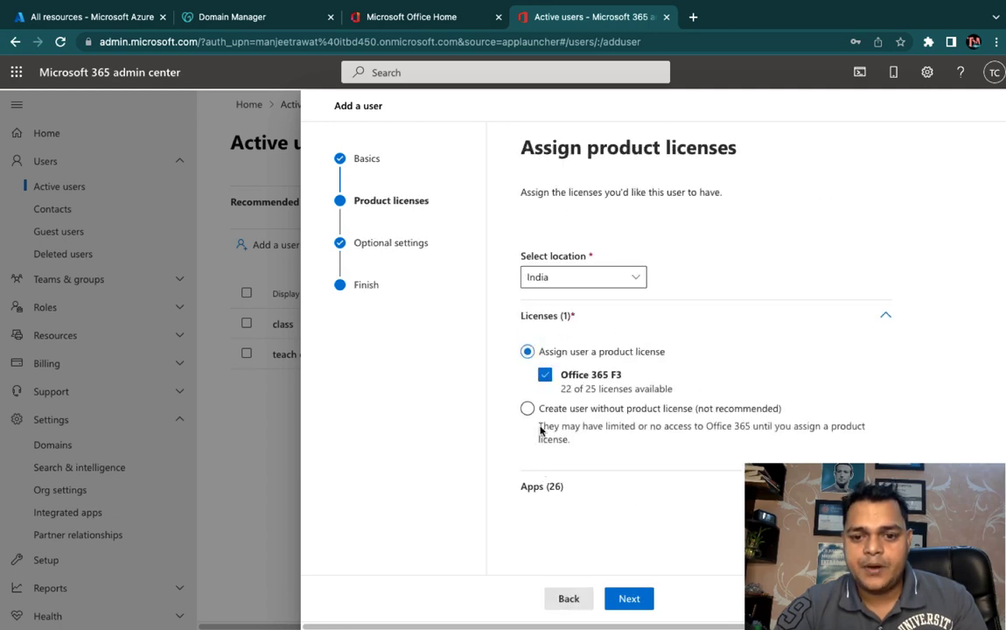
click(630, 599)
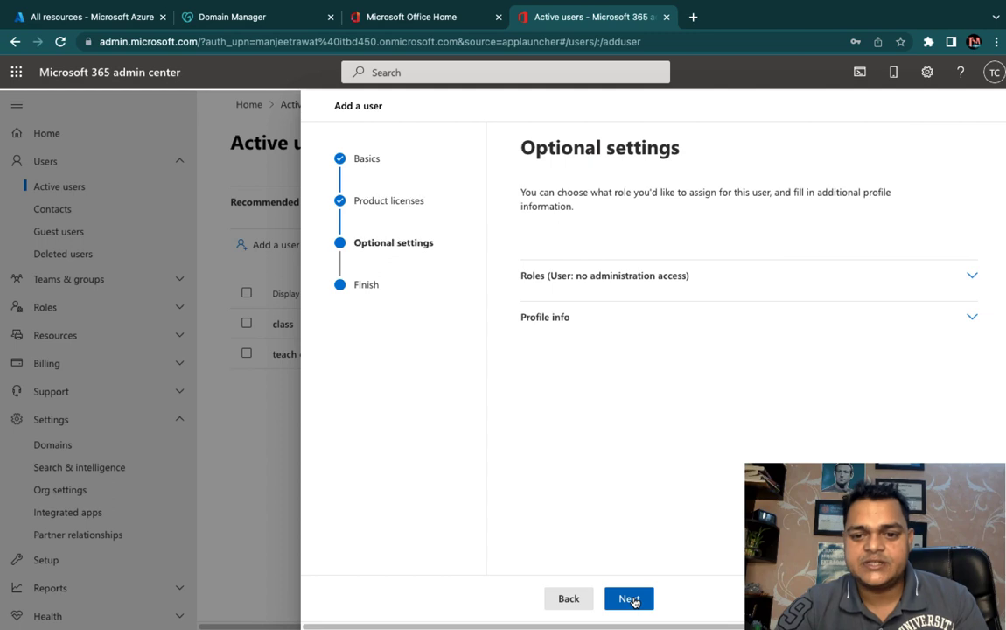
click(631, 599)
click(635, 599)
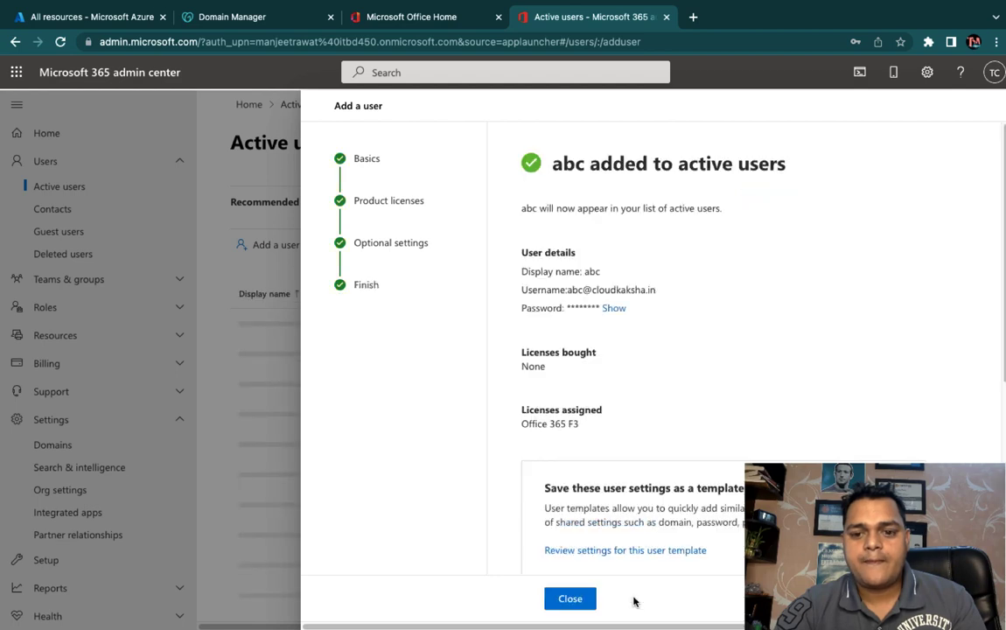
Step: Reveal the new user's password in plain text and copy their full username
click(614, 308)
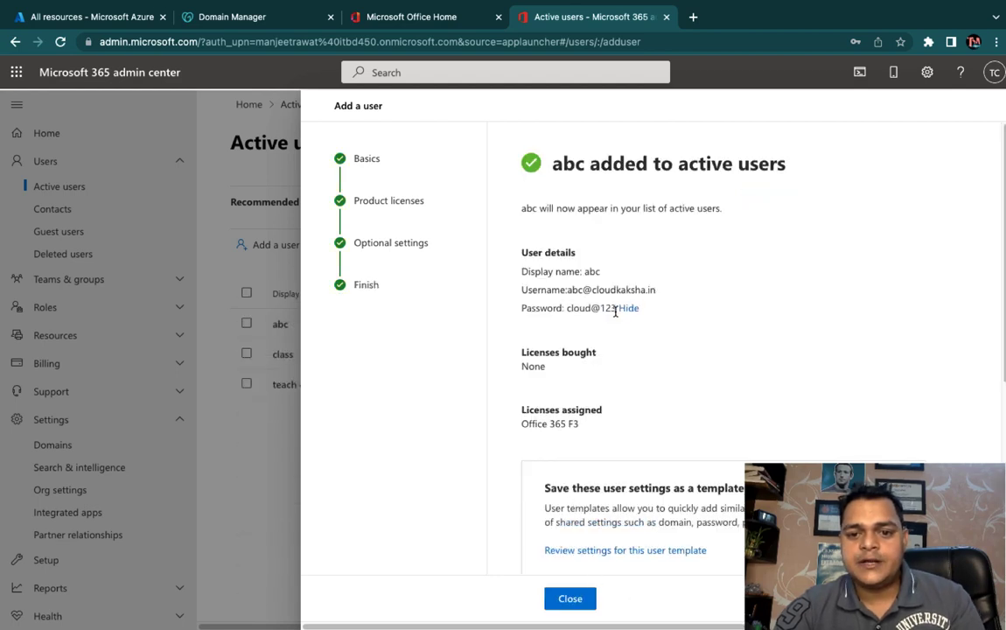
drag(657, 288, 583, 289)
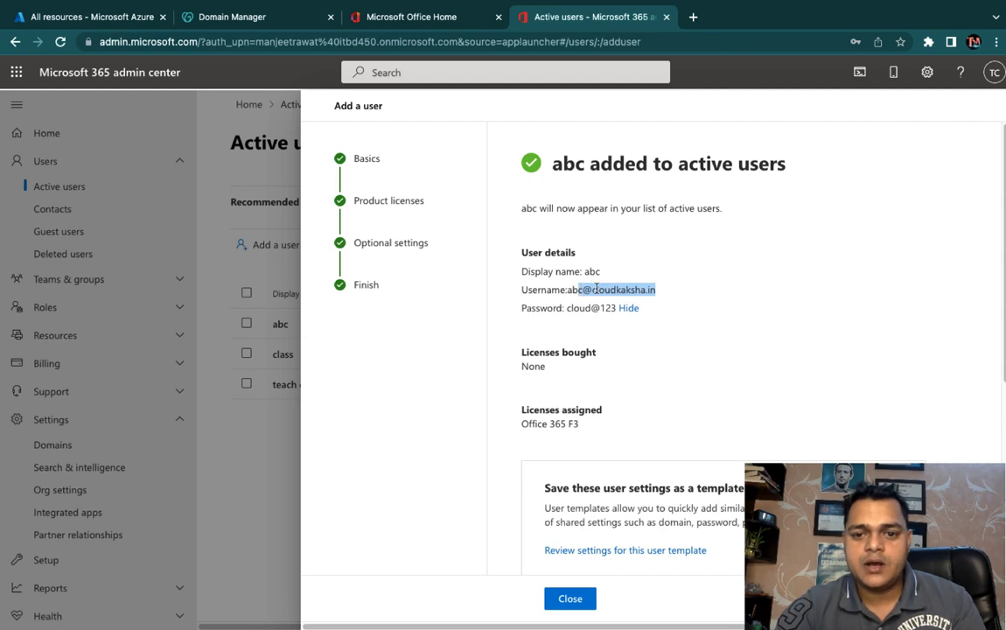
click(646, 291)
drag(665, 291, 570, 290)
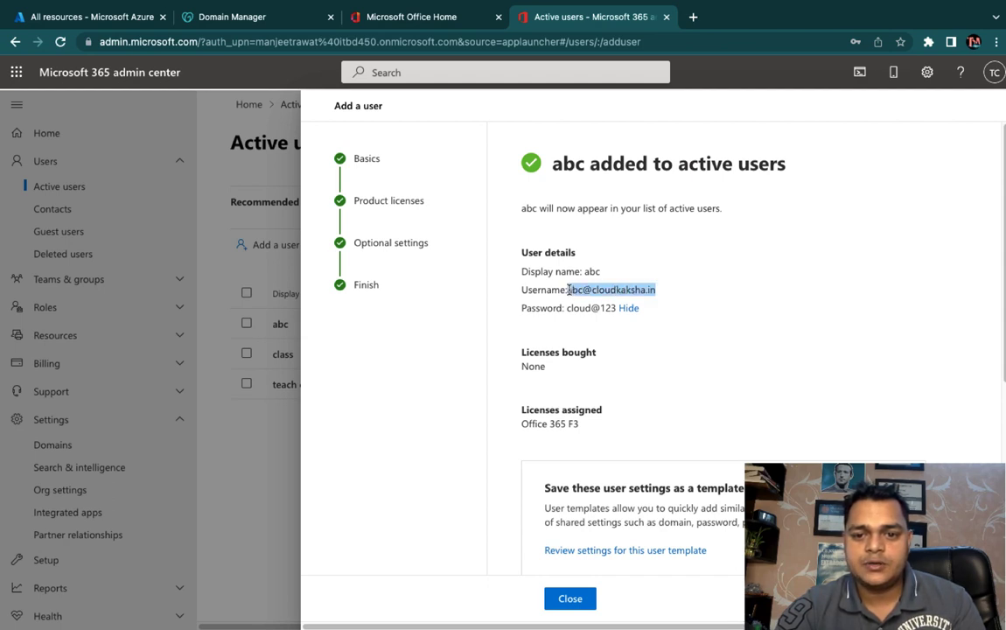
right_click(580, 291)
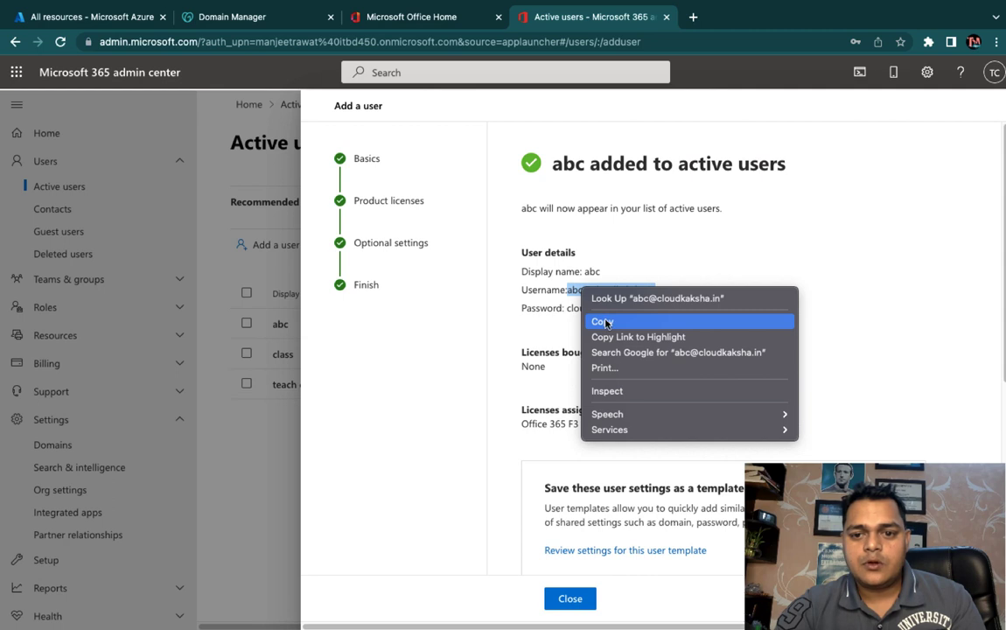
click(595, 319)
click(697, 19)
click(995, 41)
click(824, 19)
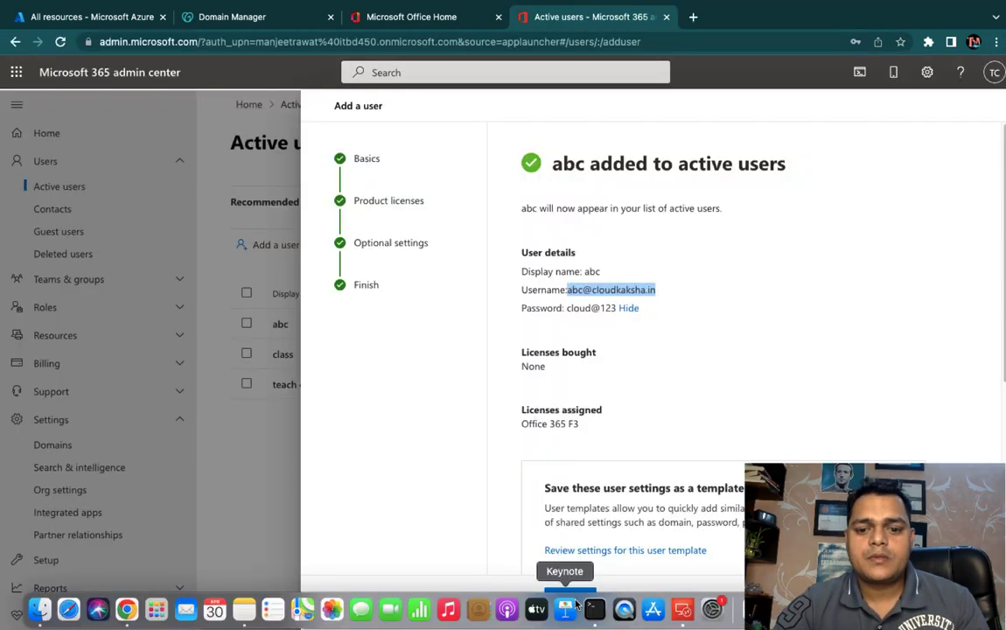
Step: Close the confirmation panel to see abc listed with Office 365 F3, then switch to the desktop
click(570, 599)
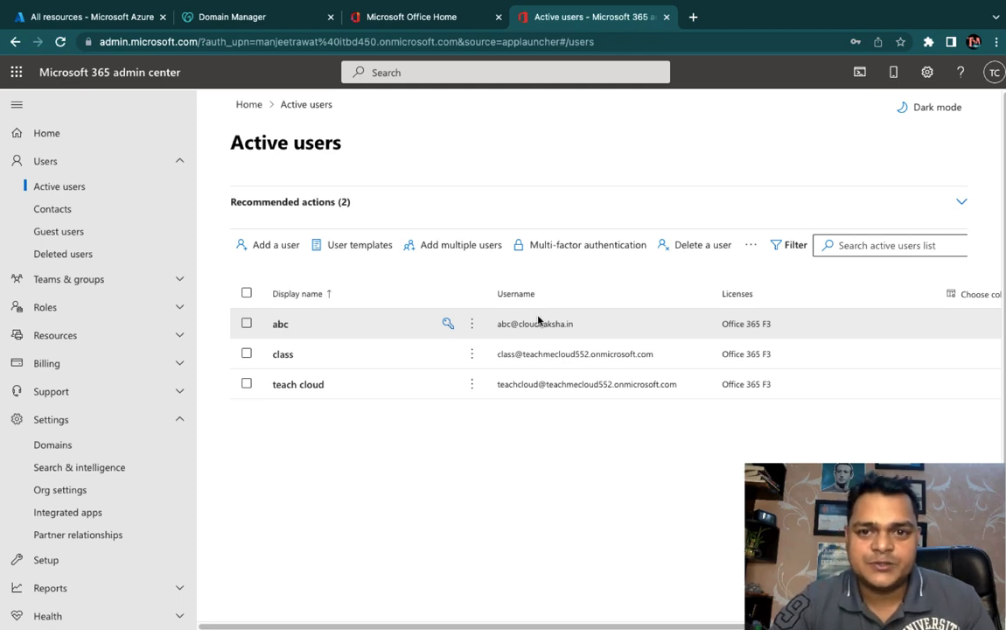
key(ctrl+Left)
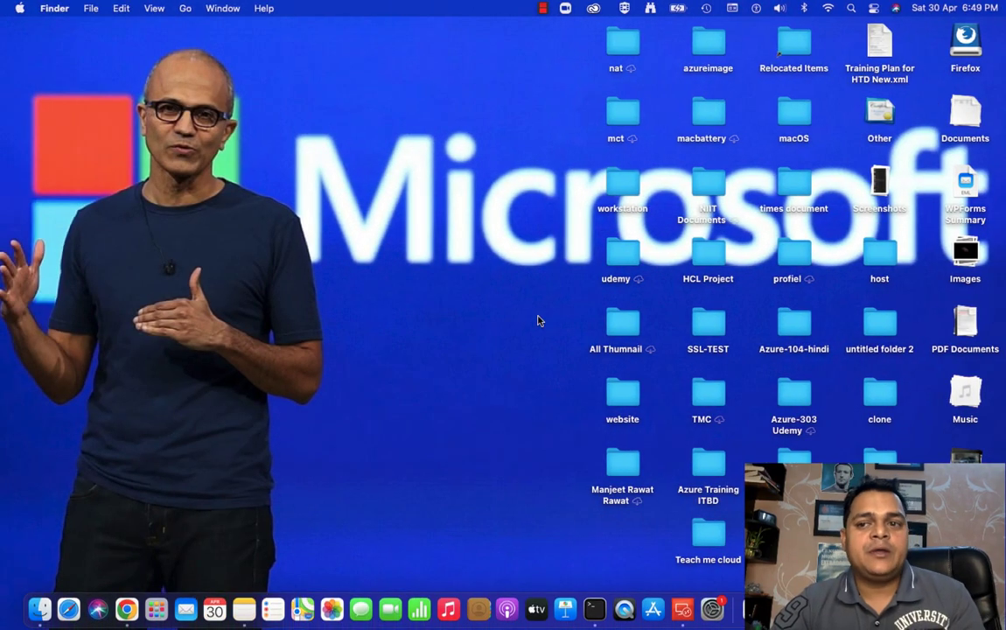